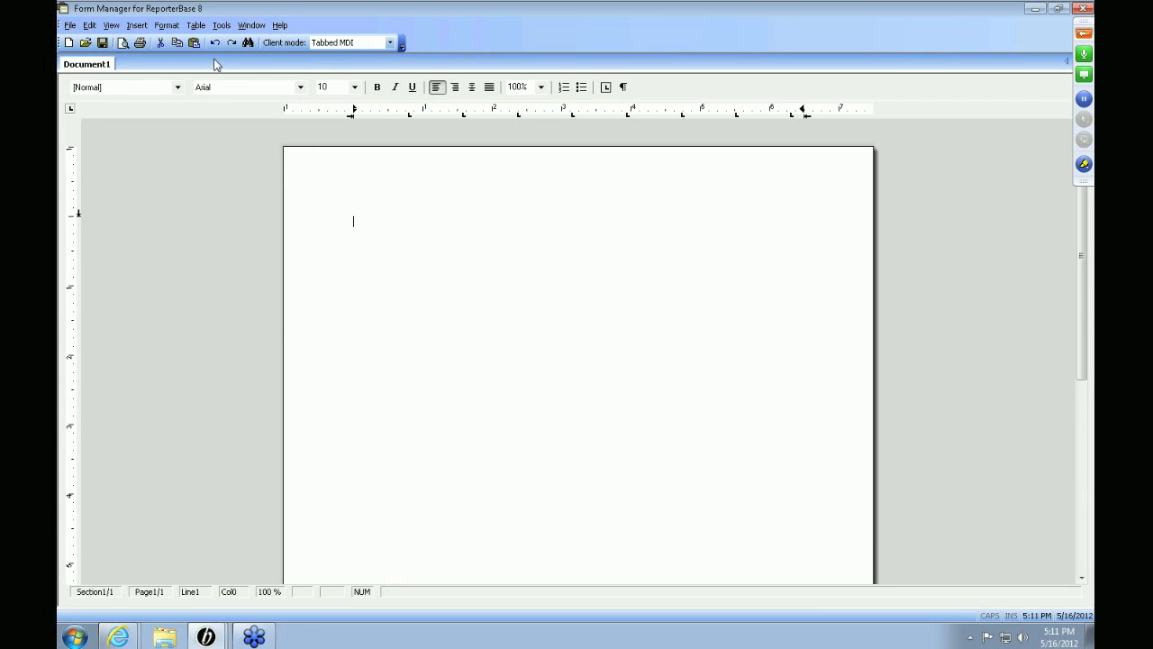
Step: Open Form Manager's File menu to reach the command for opening an existing form
{"action": "left_click", "coordinate": [70, 26]}
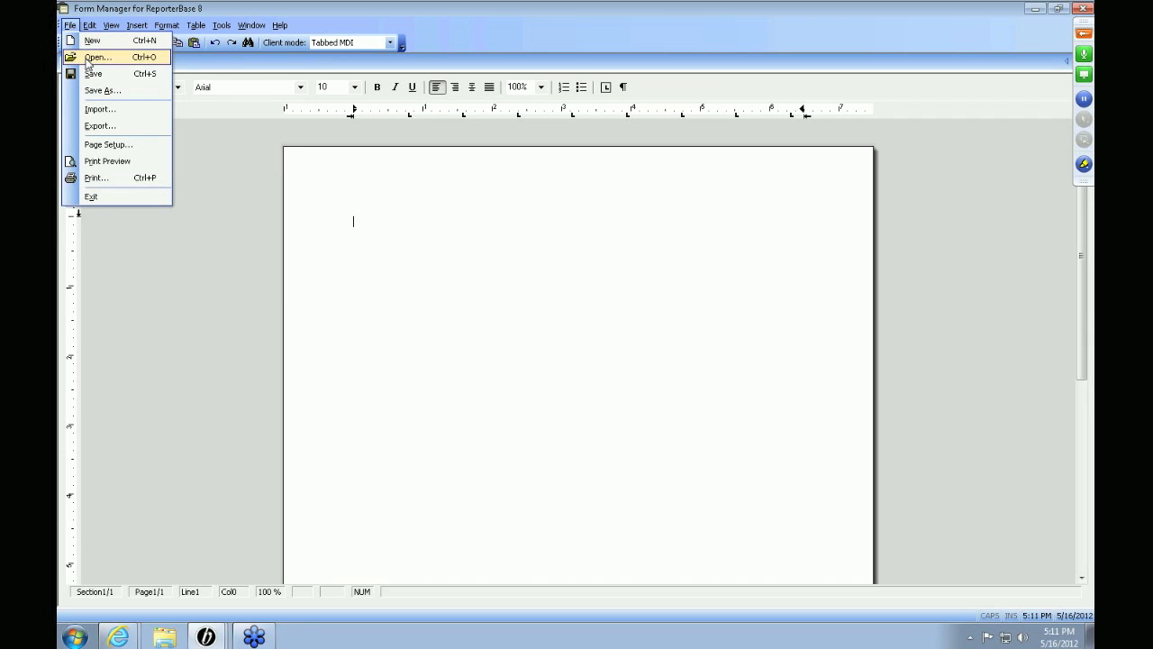
Step: Open the Standard Confirmation form from the Job Confirmations form type
{"action": "left_click", "coordinate": [96, 57]}
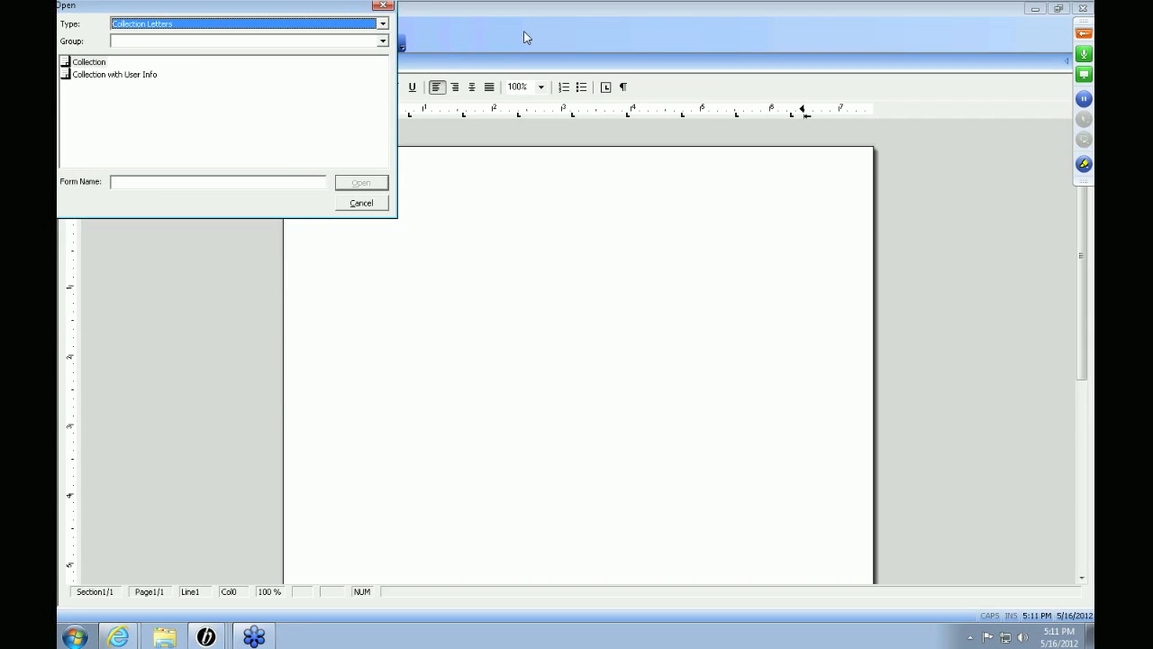
{"action": "left_click", "coordinate": [383, 25]}
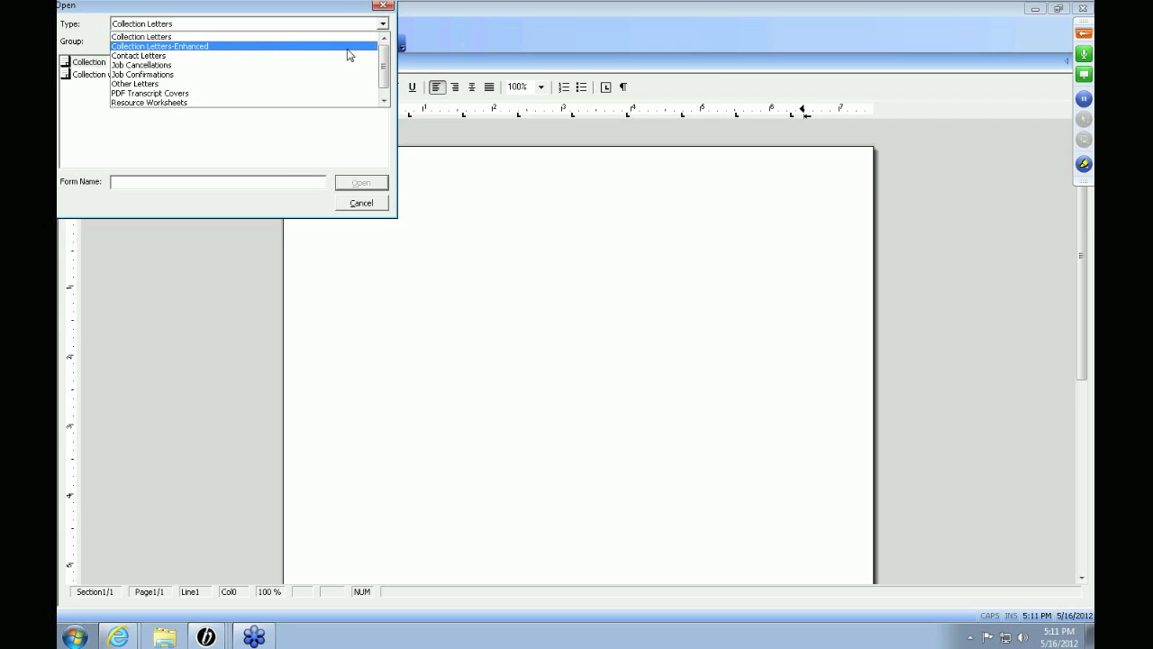
{"action": "scroll", "coordinate": [349, 55], "scroll_direction": "down", "scroll_amount": 1}
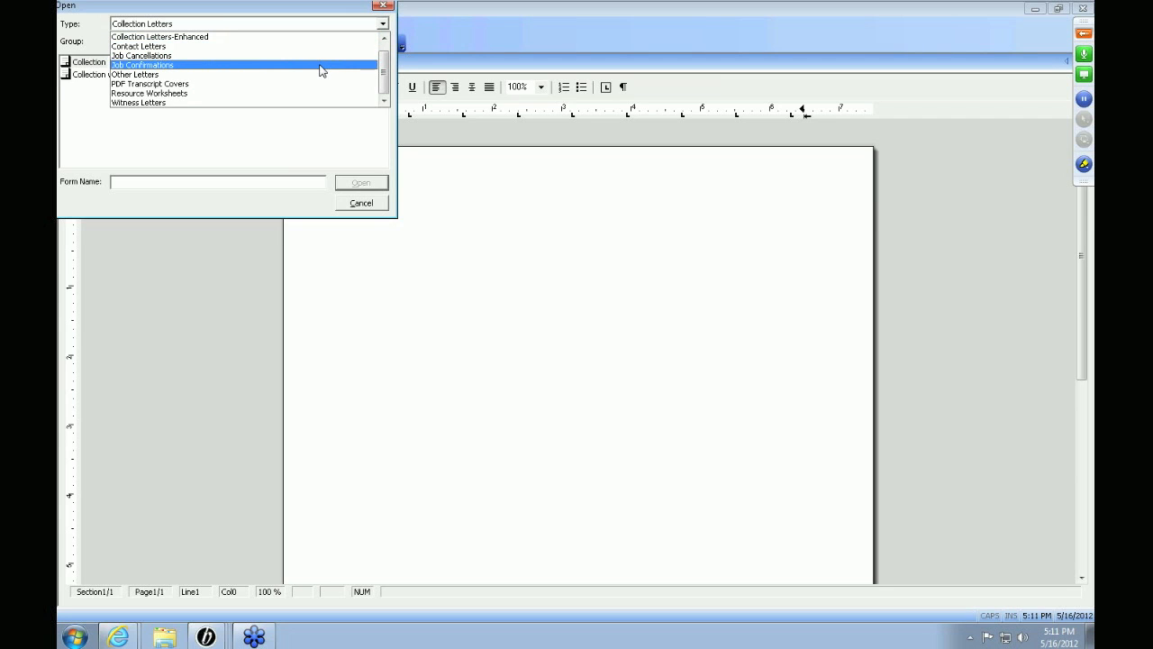
{"action": "left_click", "coordinate": [322, 65]}
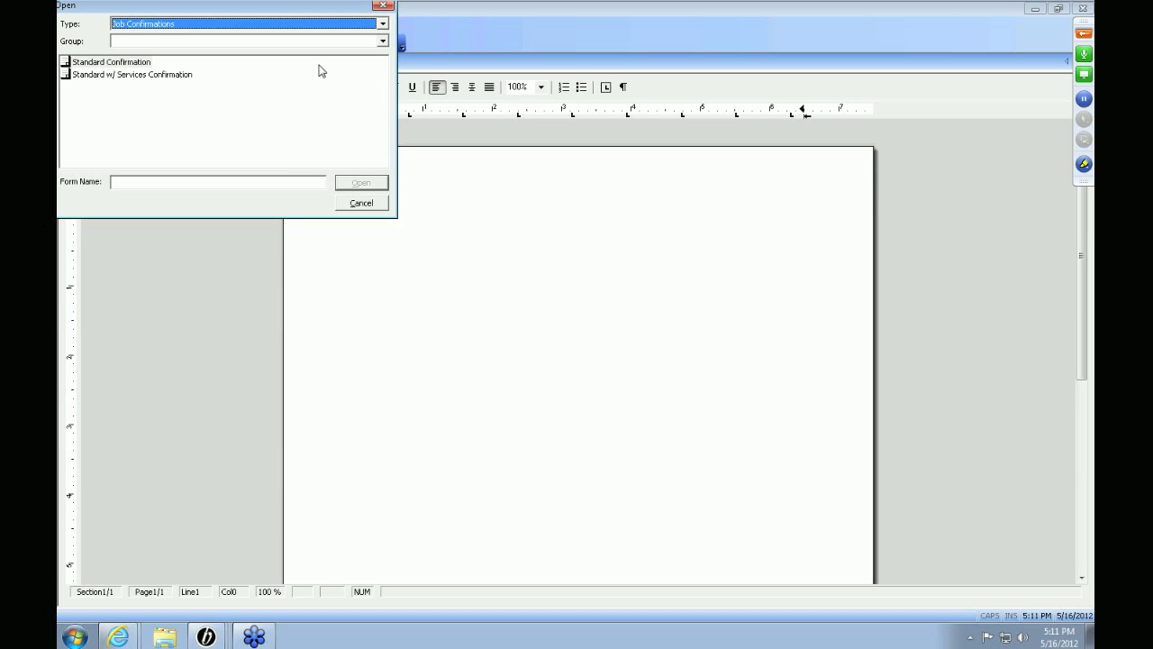
{"action": "double_click", "coordinate": [112, 62]}
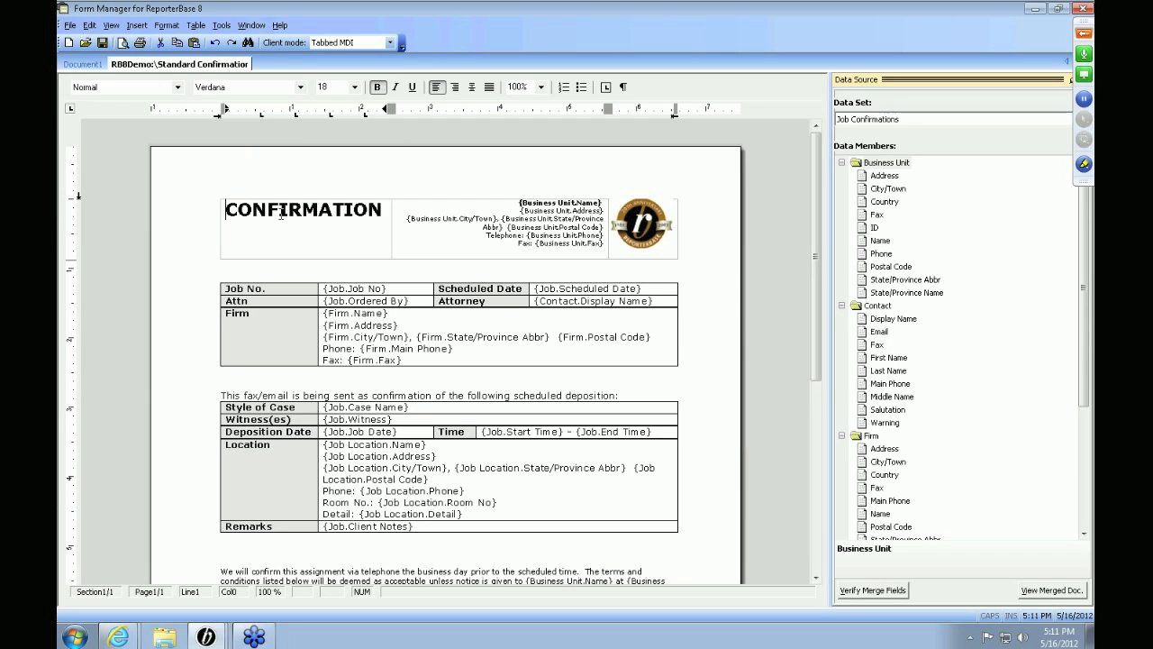
Step: Move the header logo into the Remarks cell and delete it from the confirmation form
{"action": "left_click_drag", "start_coordinate": [226, 209], "coordinate": [384, 213]}
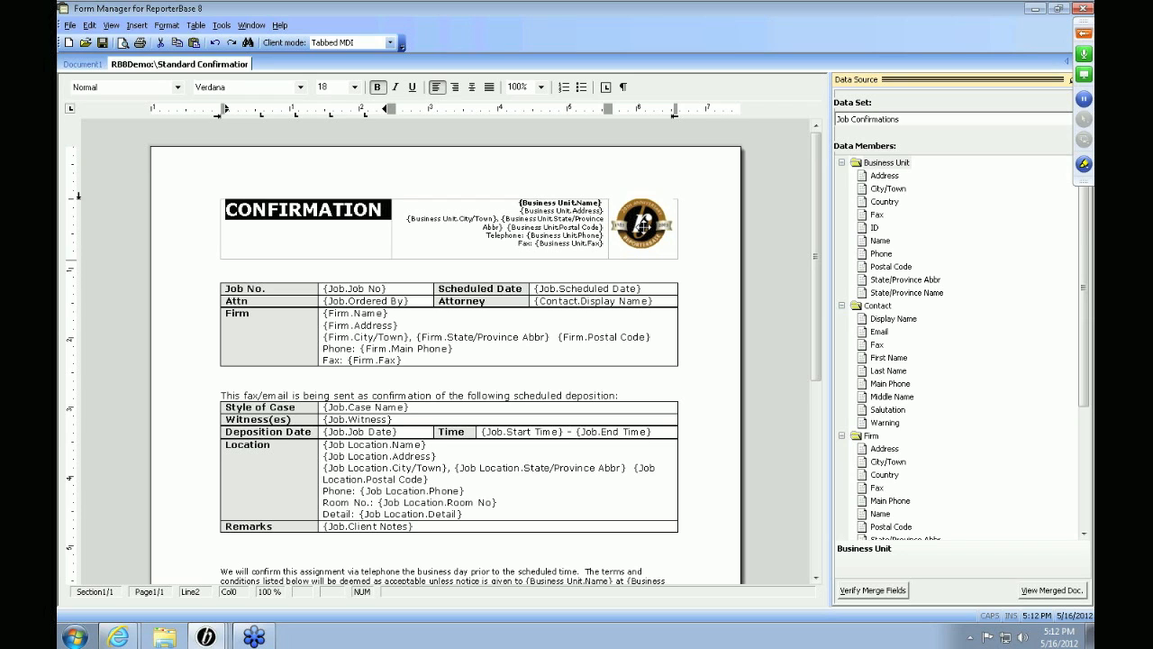
{"action": "left_click", "coordinate": [643, 225]}
{"action": "scroll", "coordinate": [691, 250], "scroll_direction": "down", "scroll_amount": 2}
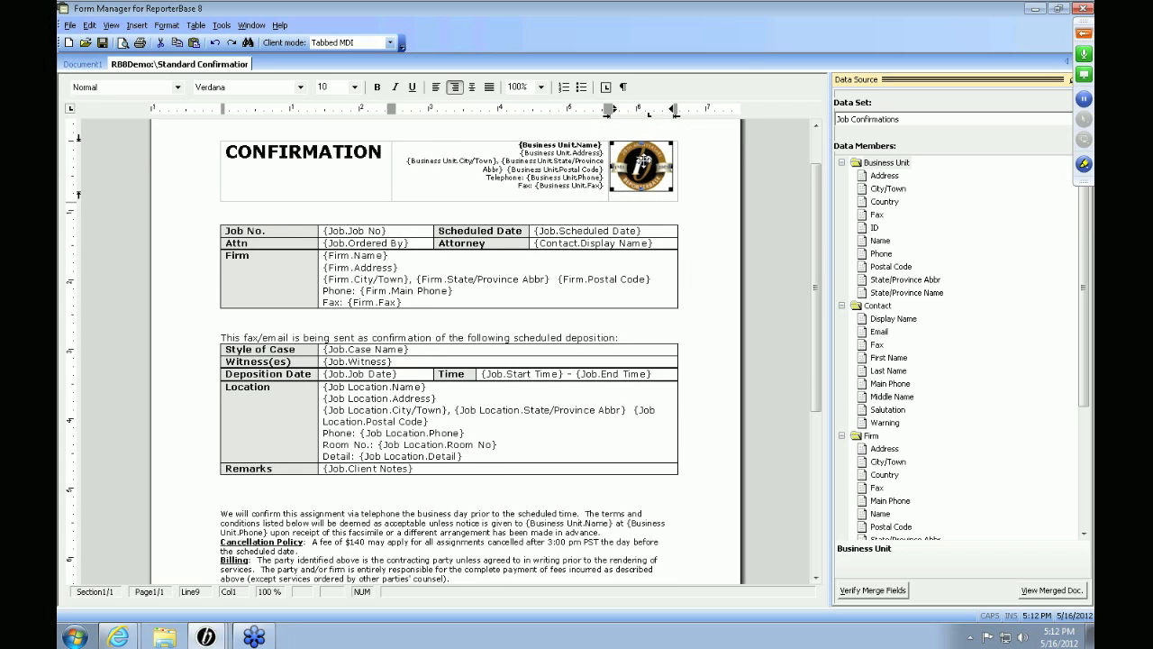
{"action": "left_click_drag", "start_coordinate": [644, 161], "coordinate": [427, 491]}
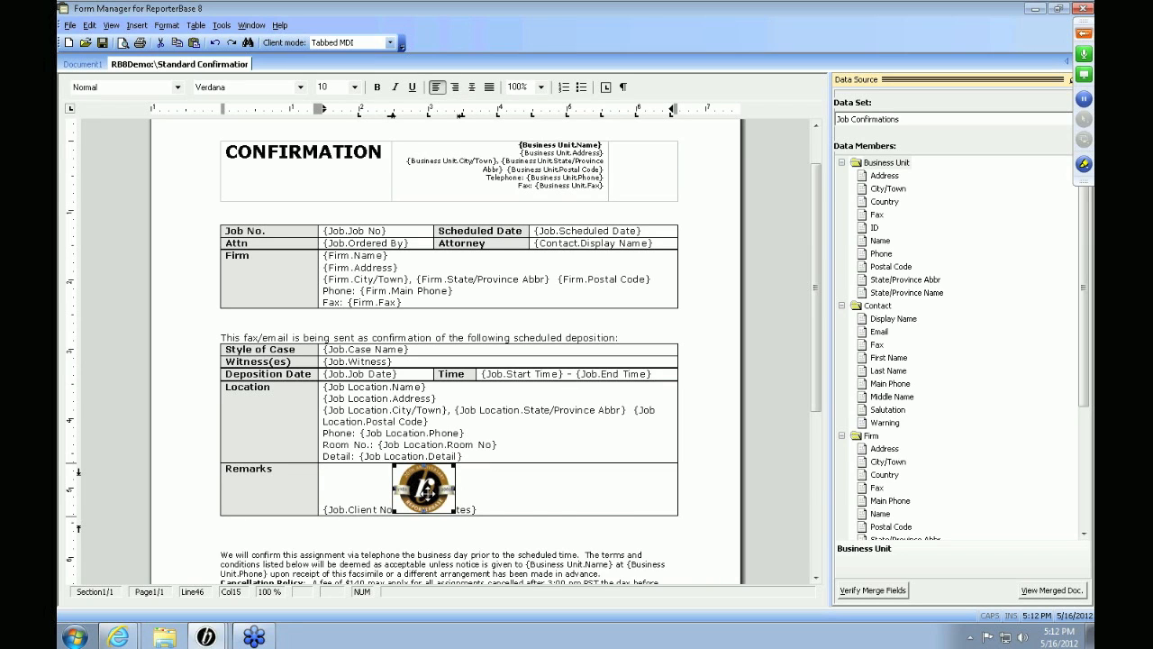
{"action": "key", "text": "Delete"}
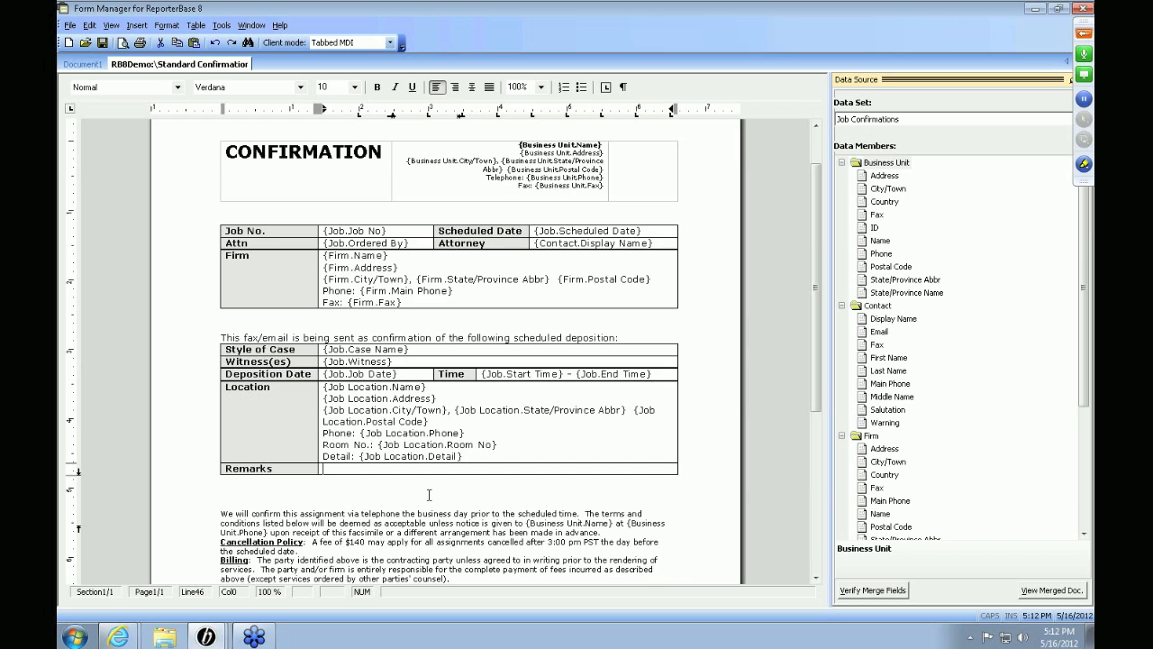
{"action": "left_click", "coordinate": [656, 162]}
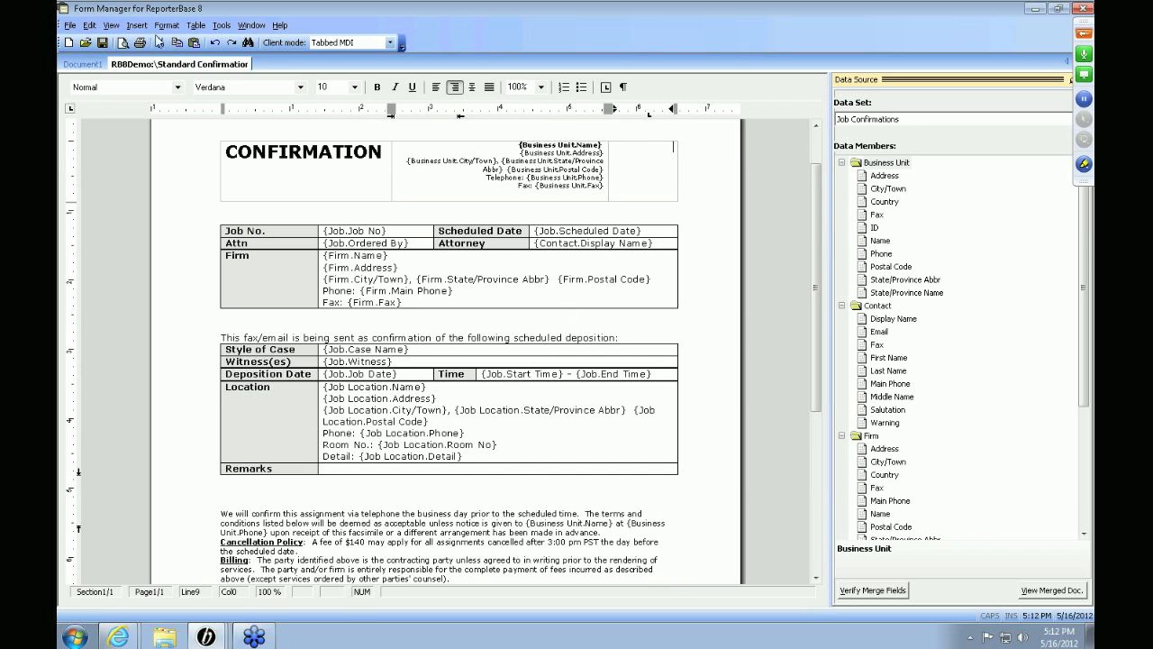
{"action": "left_click", "coordinate": [133, 27]}
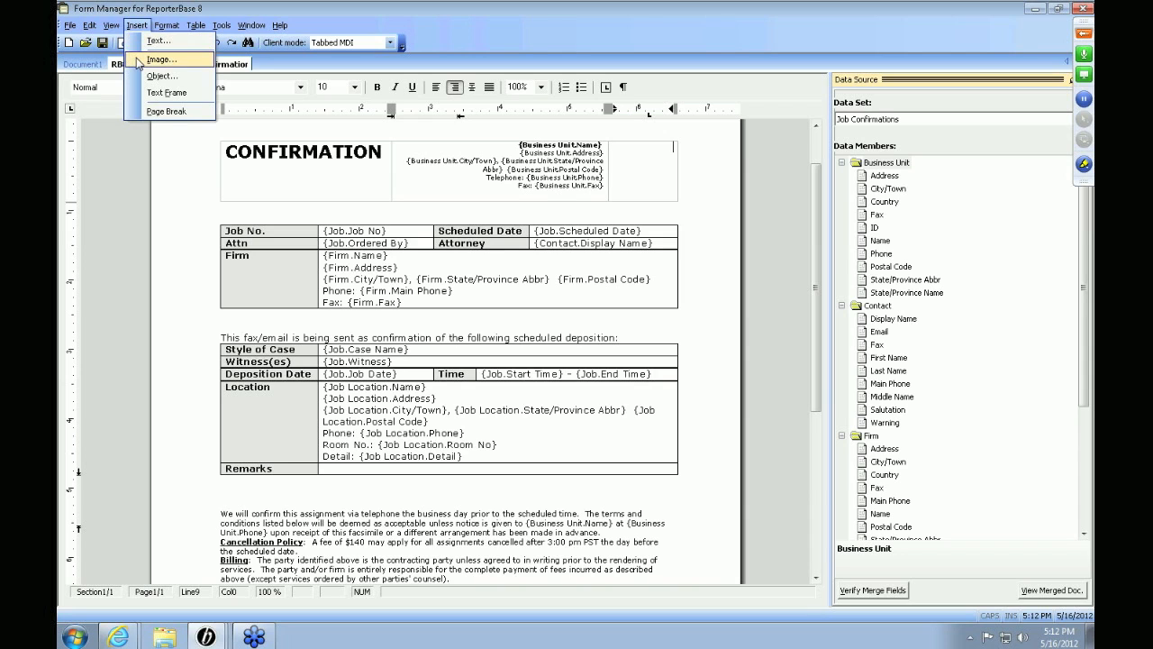
{"action": "left_click", "coordinate": [136, 65]}
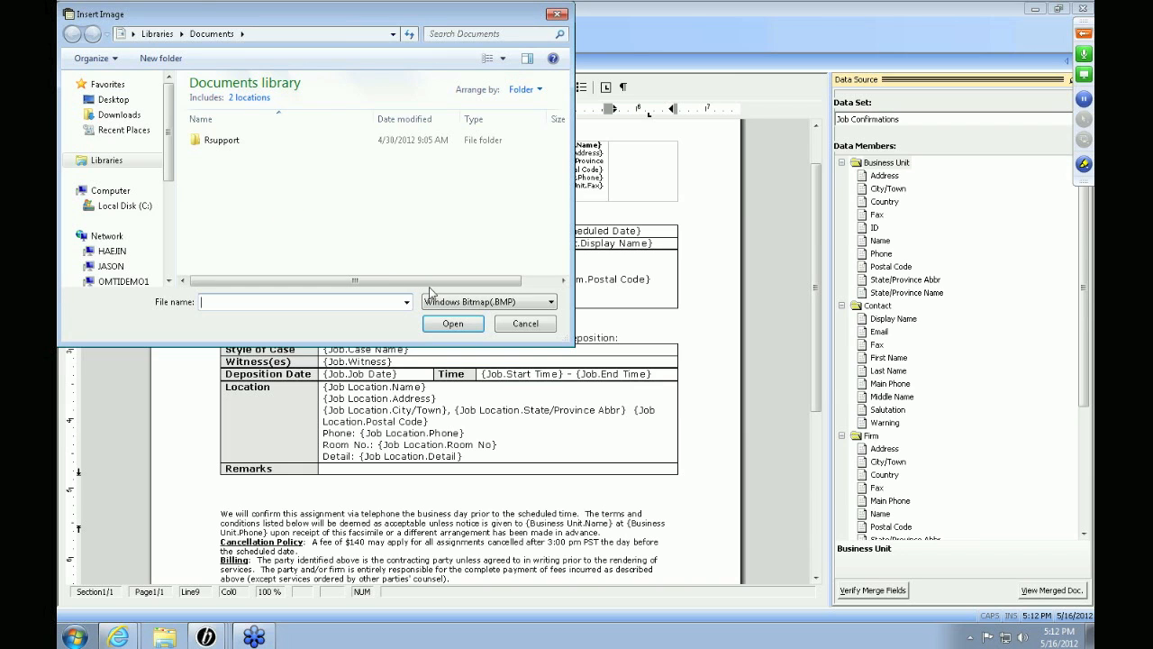
{"action": "left_click", "coordinate": [518, 325]}
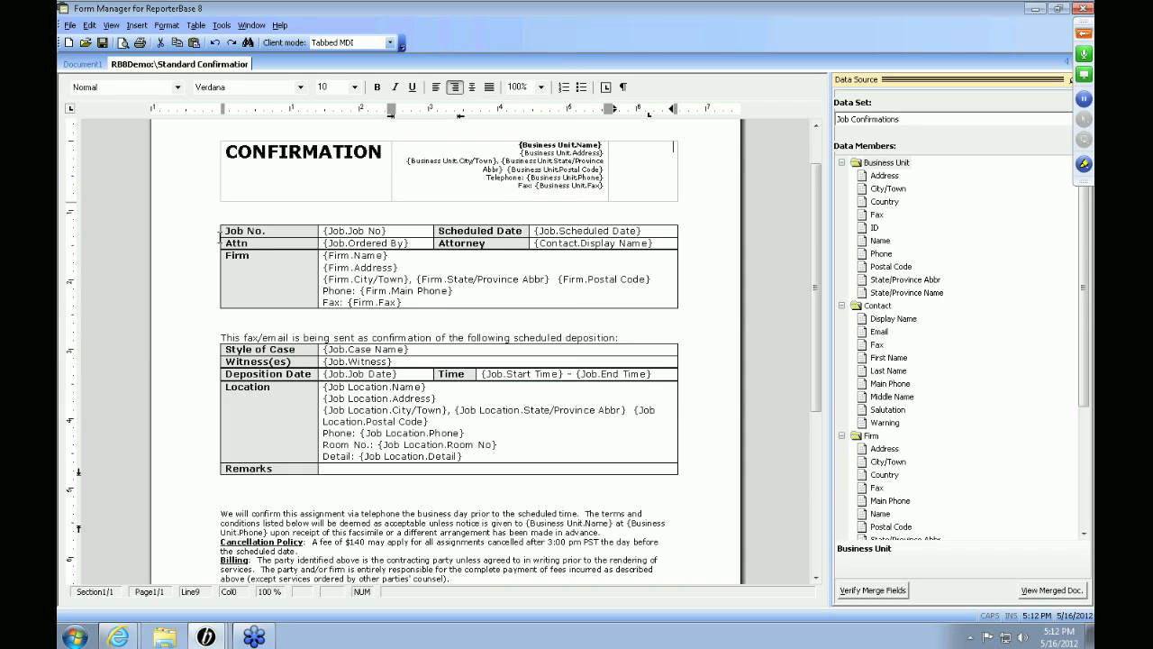
{"action": "double_click", "coordinate": [359, 233]}
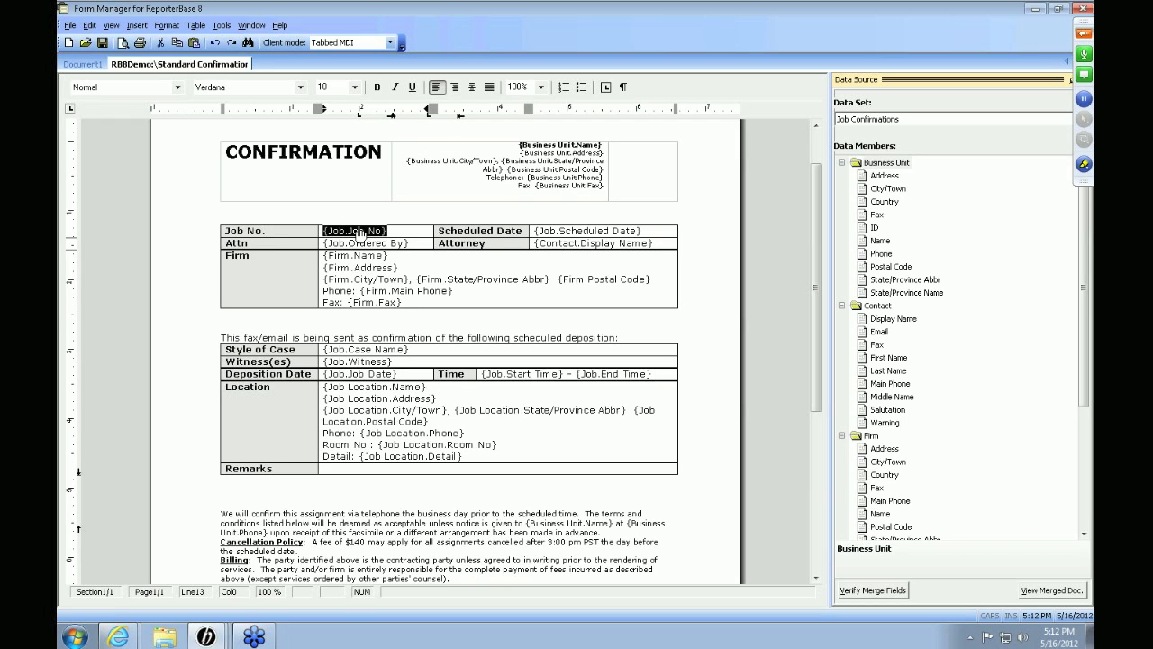
{"action": "left_click", "coordinate": [404, 319]}
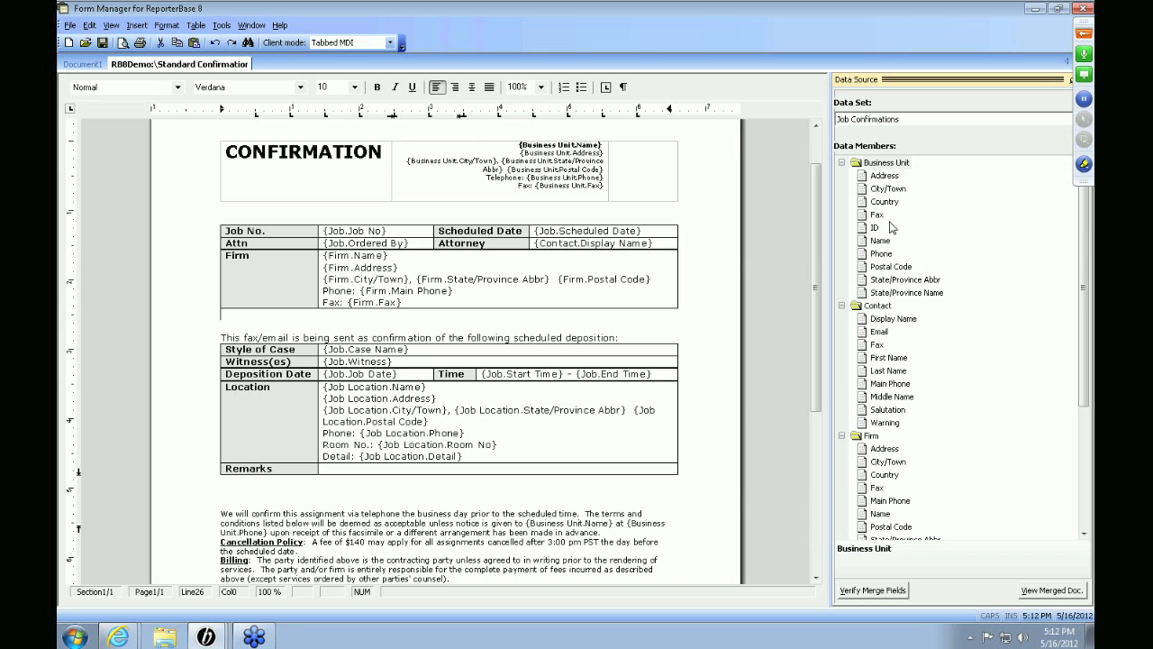
{"action": "mouse_move", "coordinate": [1085, 316]}
{"action": "left_mouse_down"}
{"action": "mouse_move", "coordinate": [1092, 389]}
{"action": "mouse_move", "coordinate": [1078, 471]}
{"action": "mouse_move", "coordinate": [1079, 297]}
{"action": "left_mouse_up"}
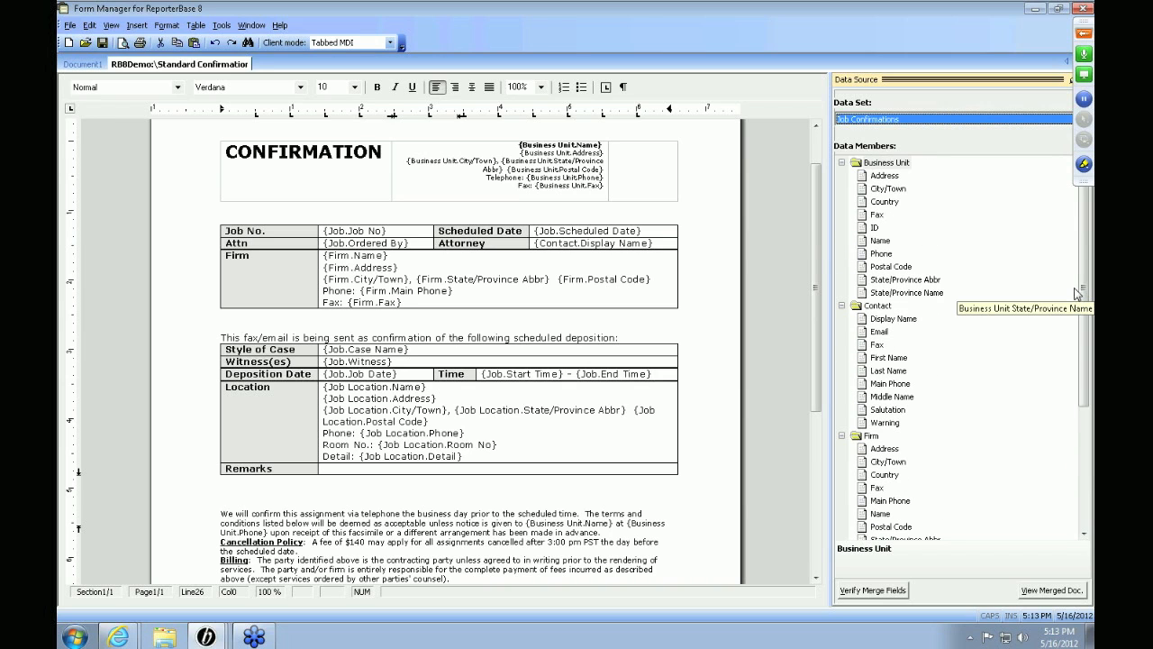
Step: Switch the Data Set to Job Cancellations and back to Job Confirmations, then close Form Manager
{"action": "left_click", "coordinate": [980, 120]}
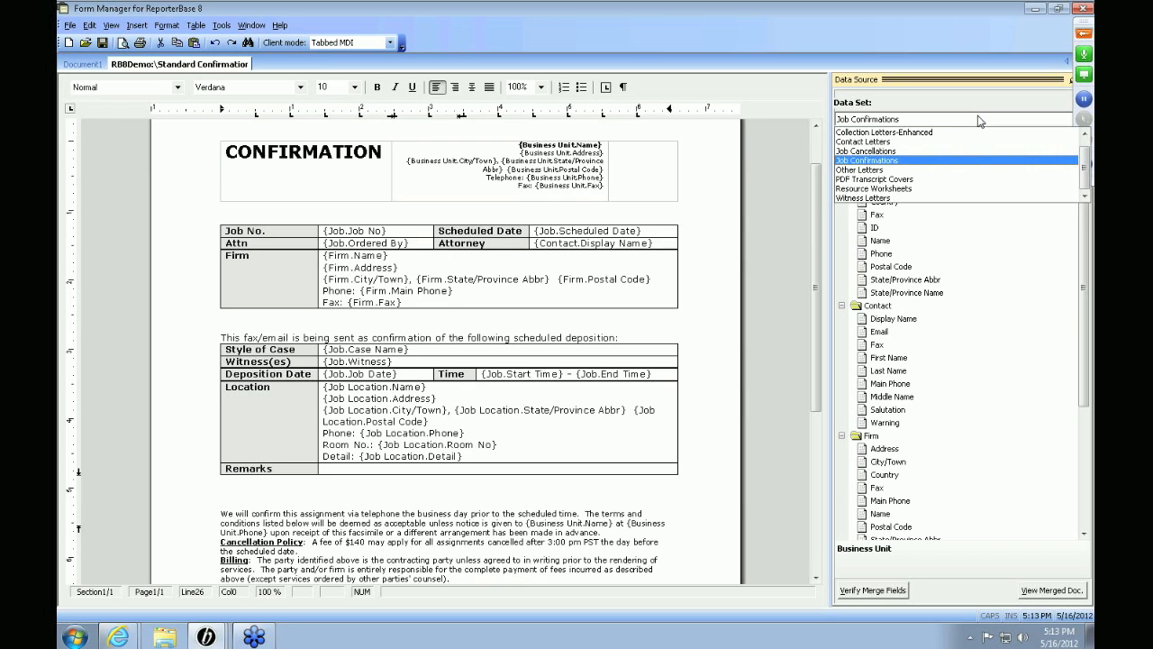
{"action": "left_click", "coordinate": [918, 150]}
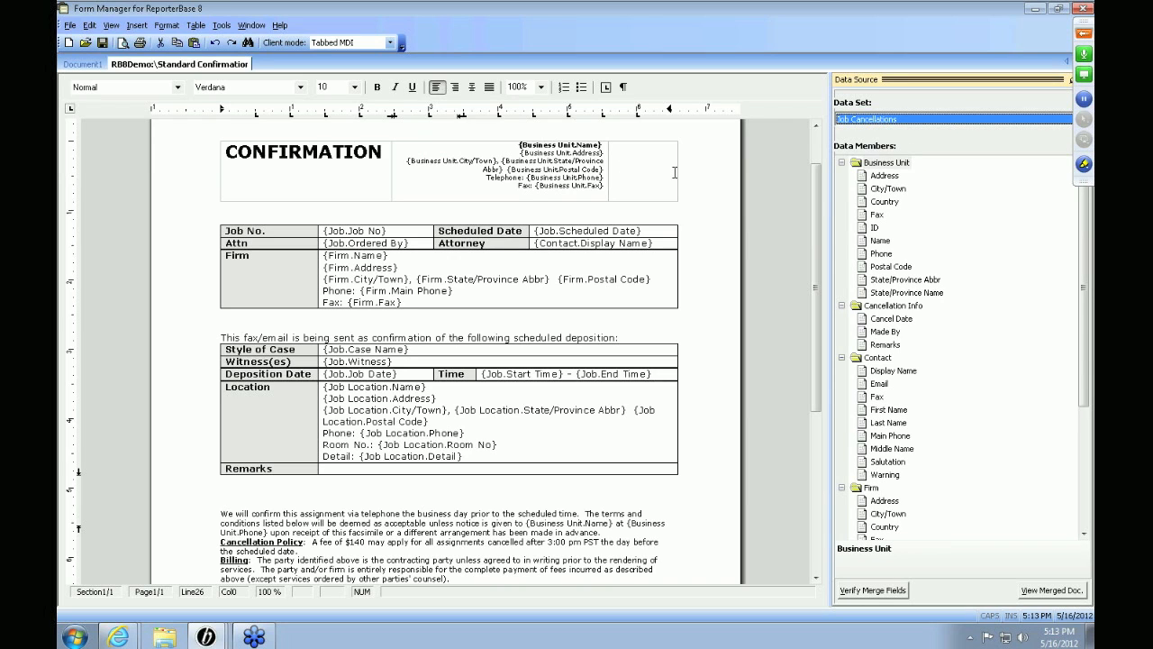
{"action": "left_click", "coordinate": [915, 120]}
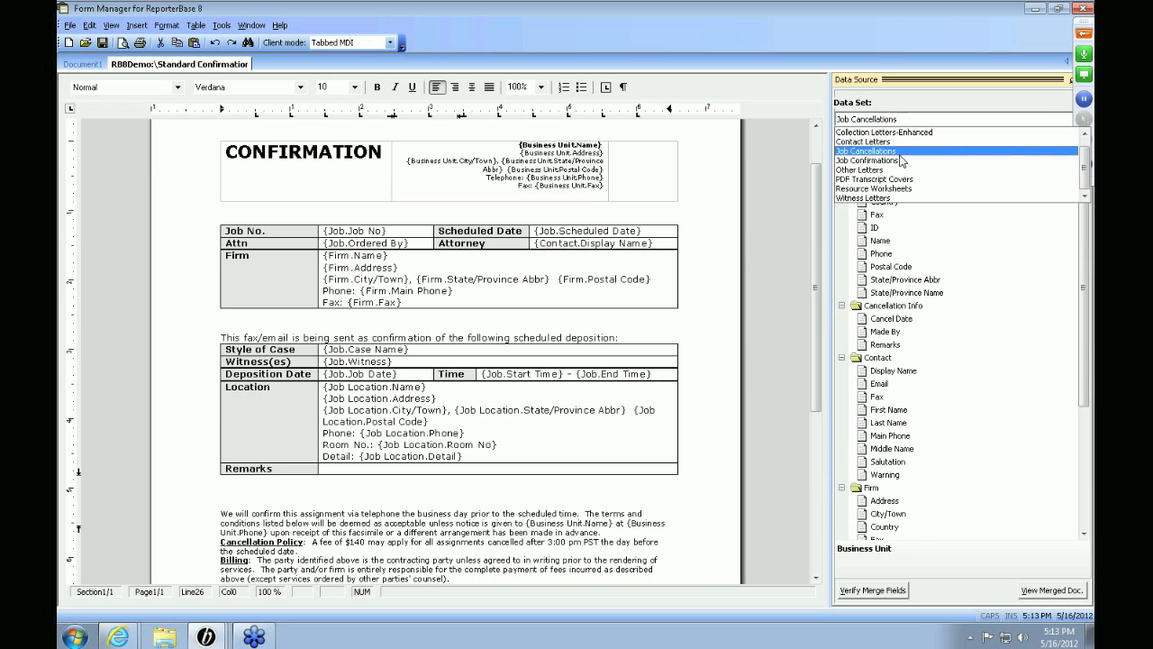
{"action": "left_click", "coordinate": [892, 161]}
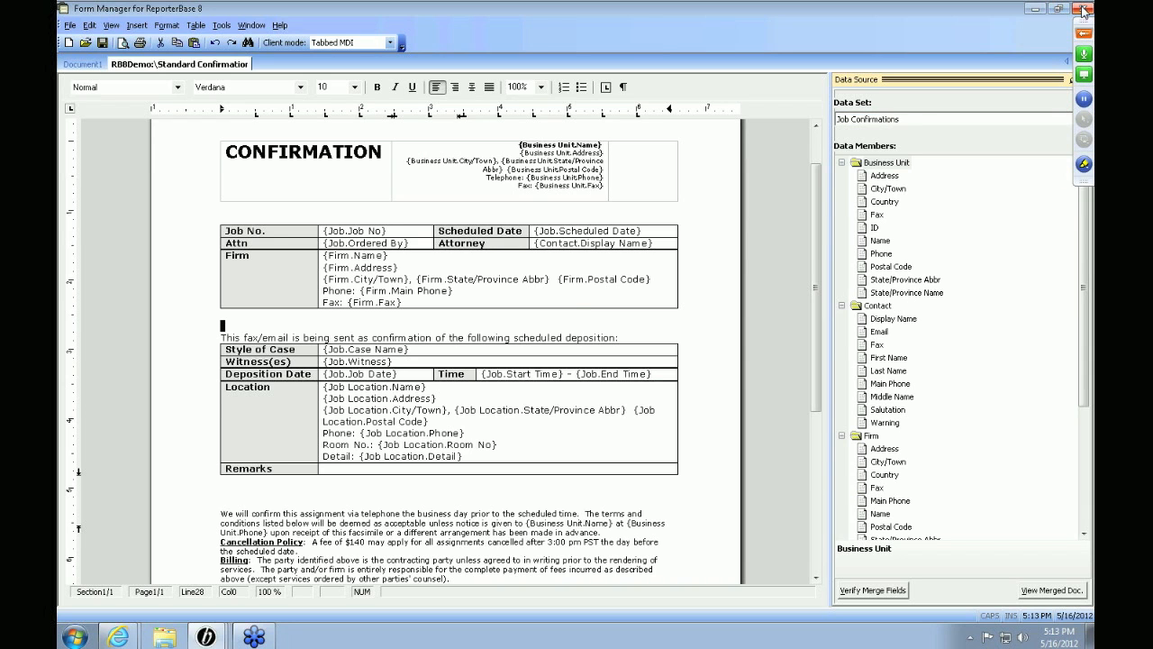
{"action": "left_click", "coordinate": [1083, 9]}
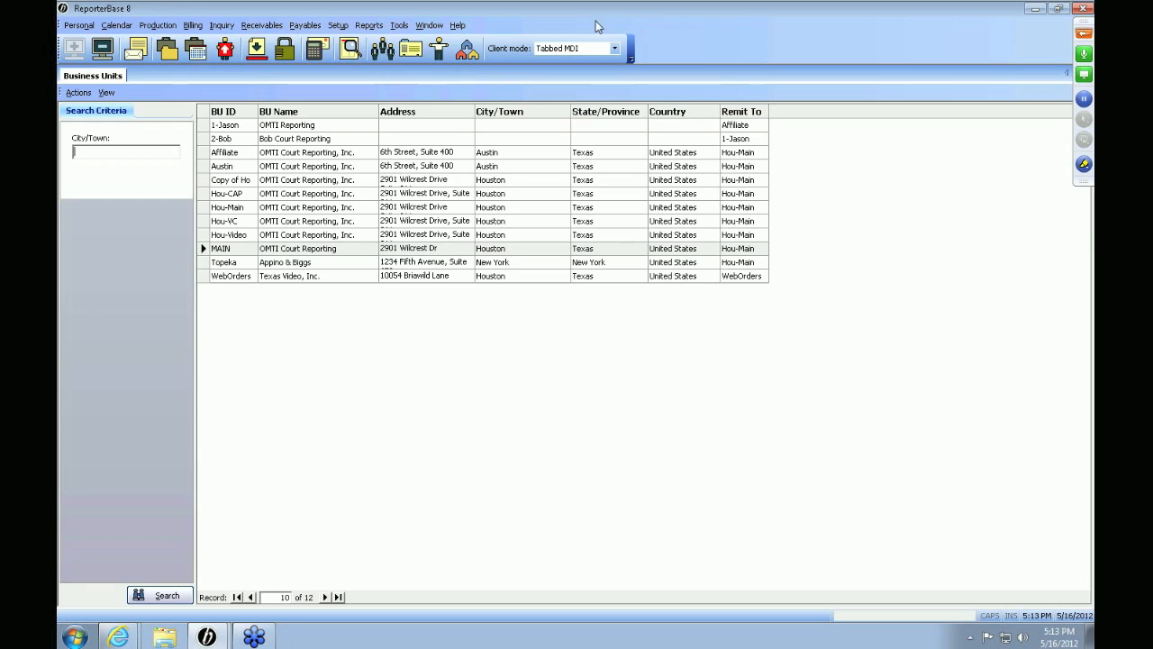
Step: Open the Firms list from Setup and bring up its firm actions
{"action": "left_click", "coordinate": [369, 25]}
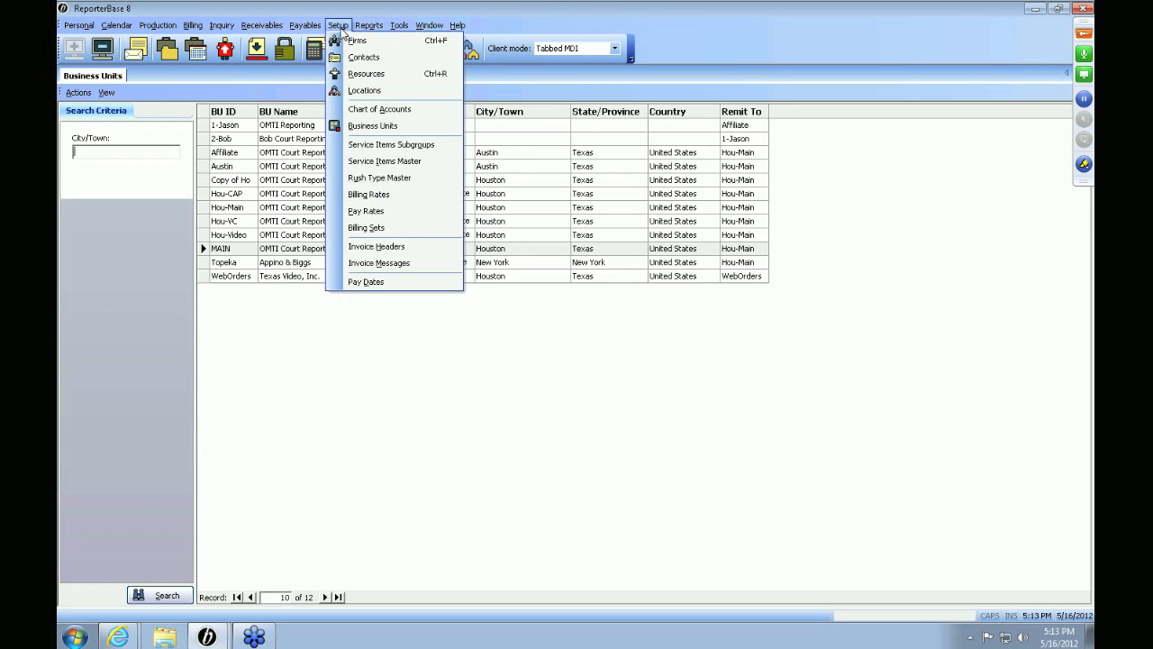
{"action": "left_click", "coordinate": [341, 42]}
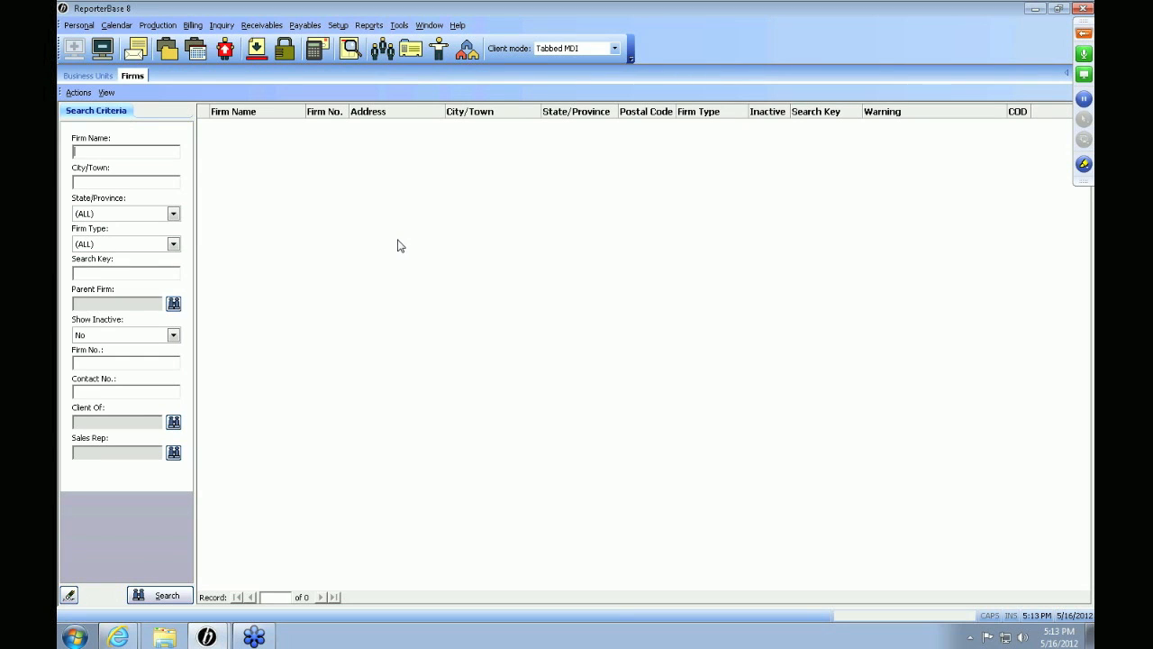
{"action": "left_click", "coordinate": [86, 94]}
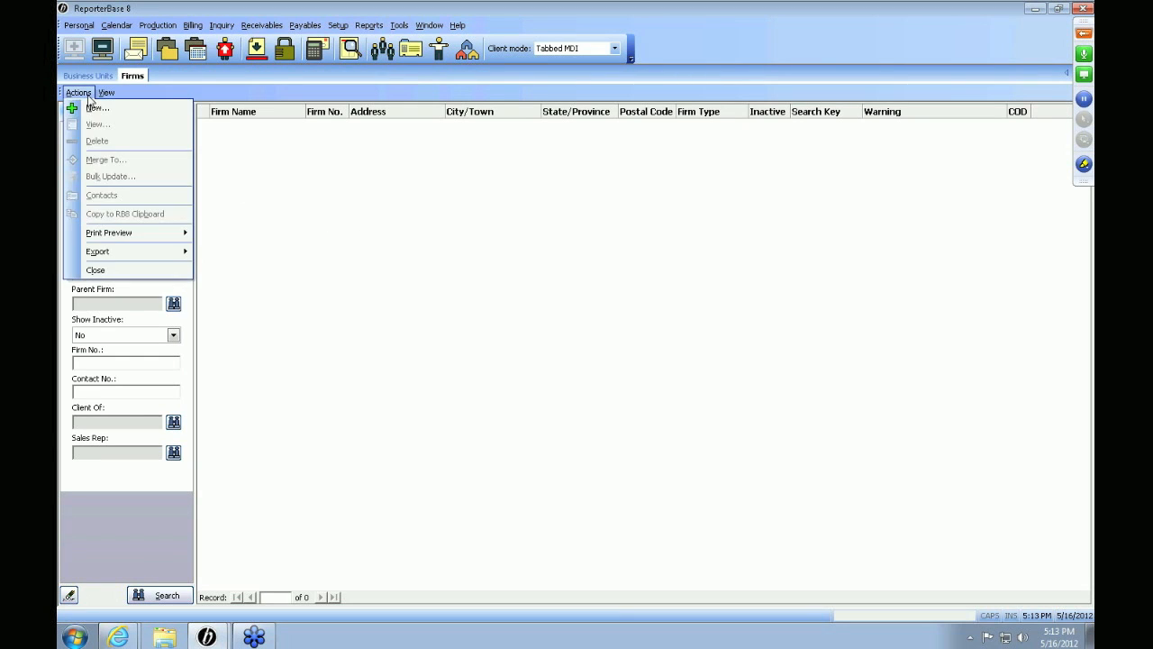
{"action": "right_click", "coordinate": [362, 196]}
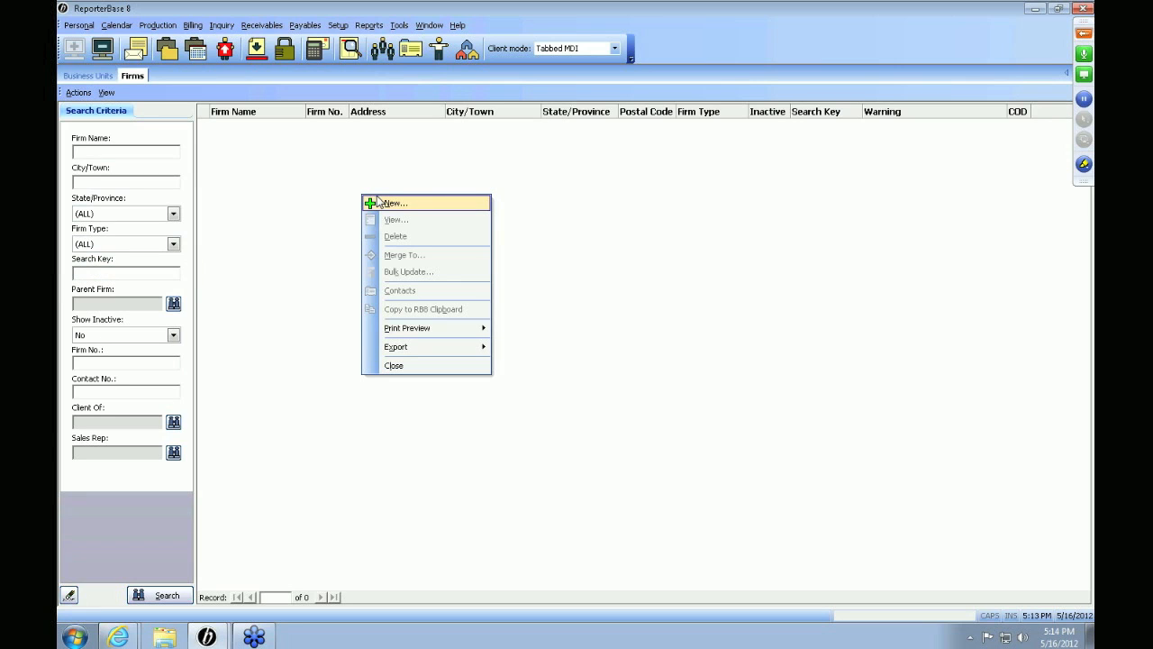
{"action": "left_click", "coordinate": [379, 202]}
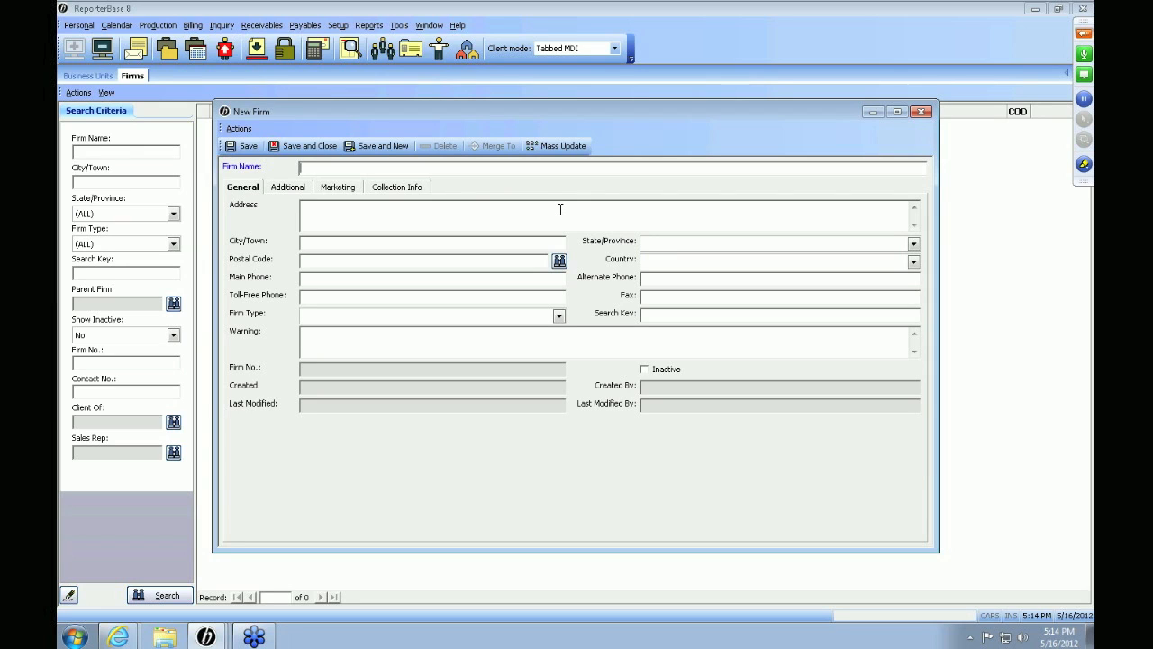
{"action": "type", "text": "OMTI Reporting"}
{"action": "key", "text": "Tab"}
{"action": "key", "text": "Tab"}
{"action": "key", "text": "Tab"}
{"action": "type", "text": "94010"}
{"action": "key", "text": "Tab"}
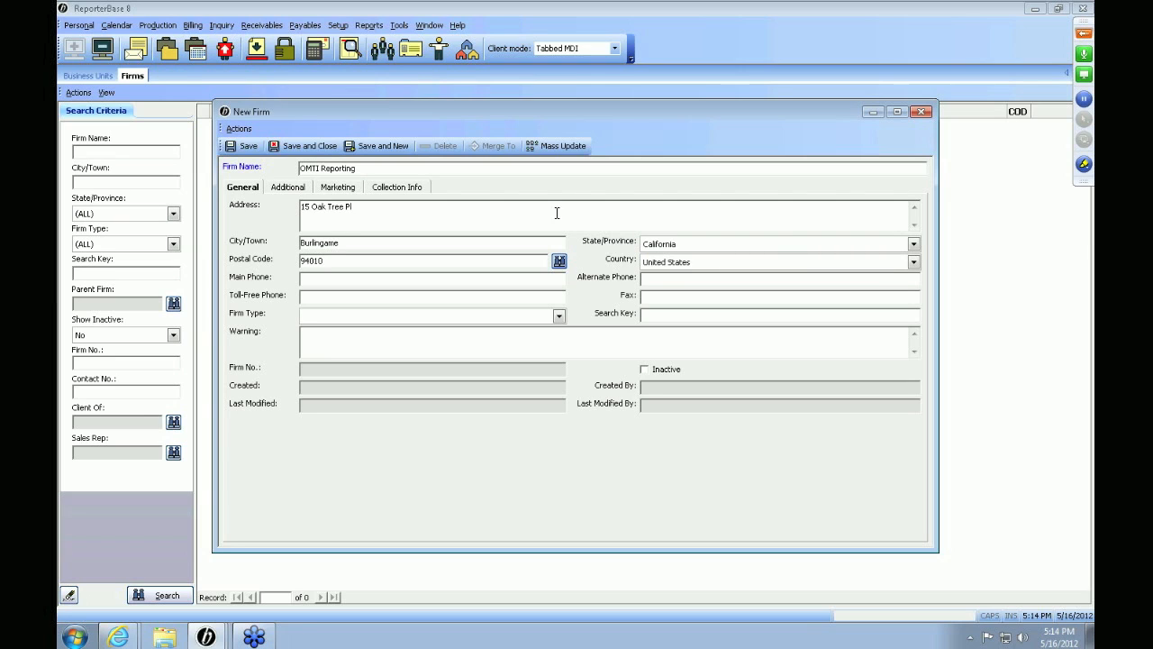
{"action": "key", "text": "Tab"}
{"action": "key", "text": "Tab"}
Step: Set the firm type to Court Reporting Firm
{"action": "left_click", "coordinate": [559, 315]}
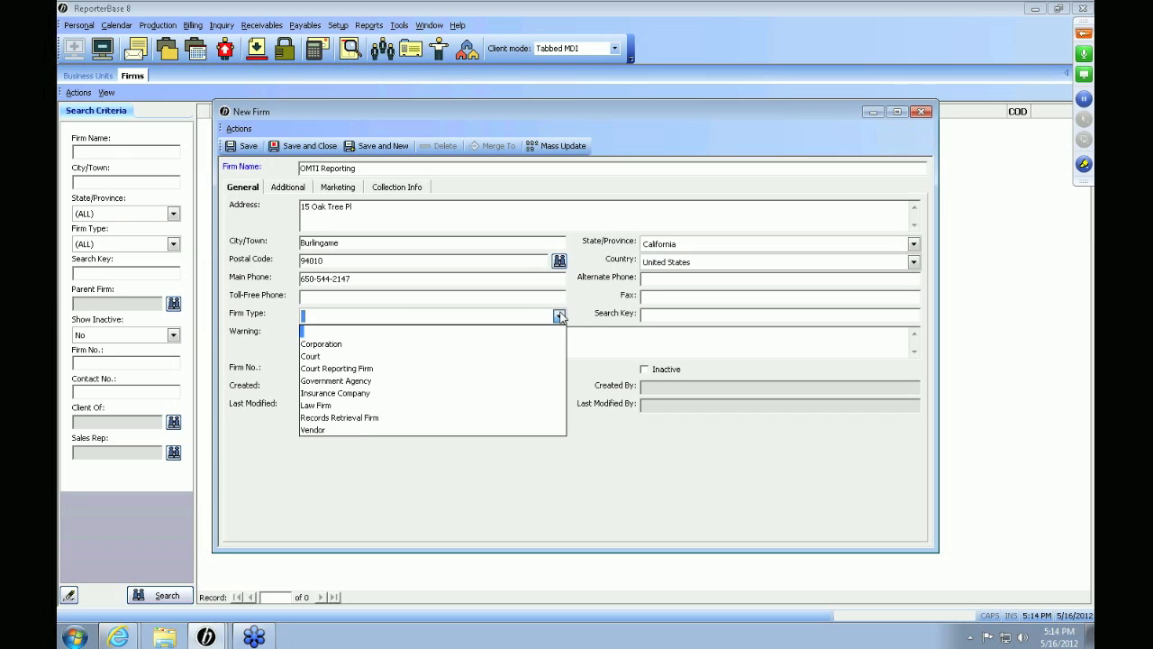
{"action": "left_click", "coordinate": [469, 368]}
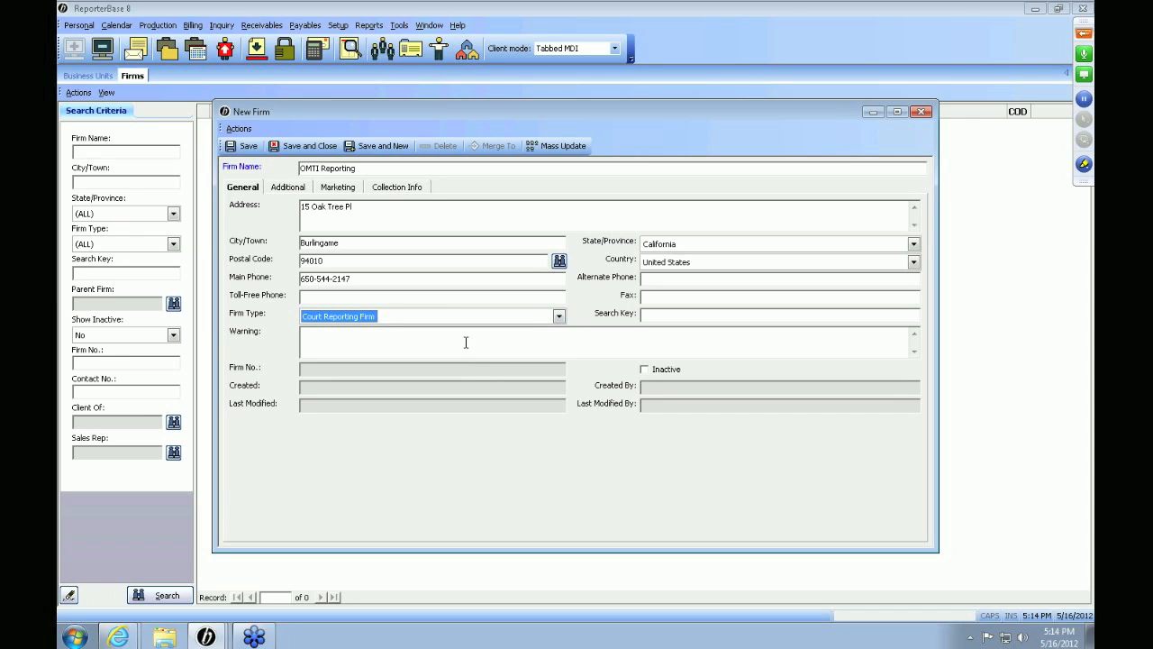
{"action": "left_click", "coordinate": [466, 342]}
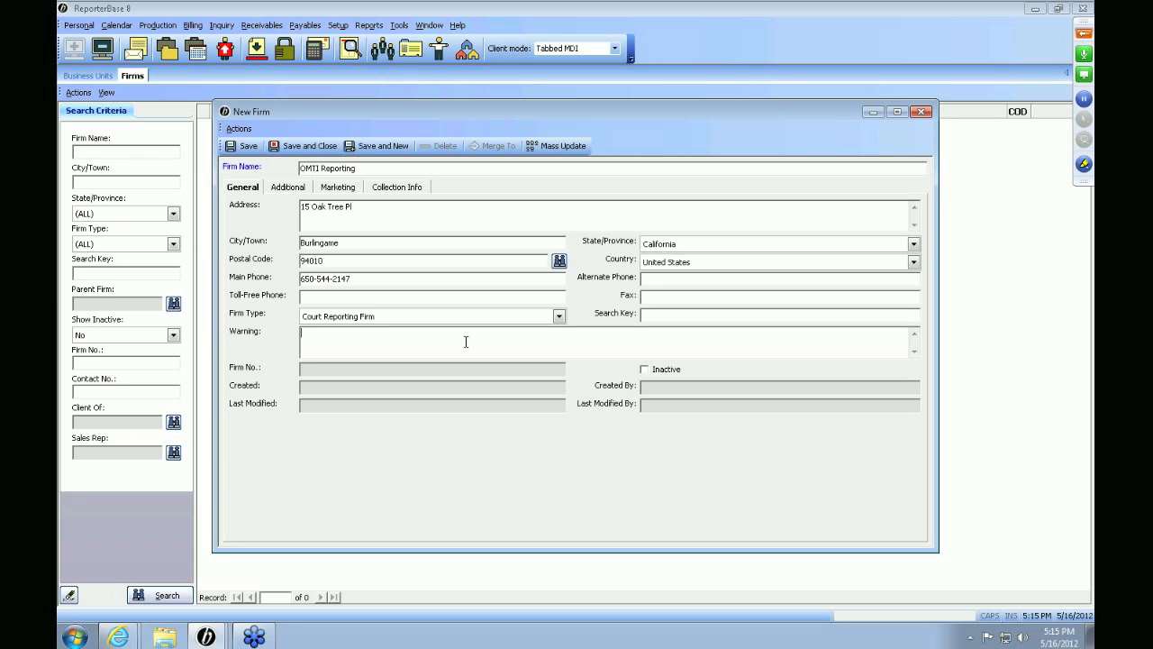
{"action": "left_click", "coordinate": [449, 368]}
{"action": "left_click", "coordinate": [442, 387]}
{"action": "left_click", "coordinate": [461, 407]}
{"action": "left_click", "coordinate": [653, 388]}
{"action": "left_click", "coordinate": [554, 372]}
{"action": "left_click", "coordinate": [558, 407]}
{"action": "left_click", "coordinate": [555, 371]}
{"action": "left_click", "coordinate": [523, 405]}
Step: On the Additional details, pass Web URL and Tax ID and mark the firm as COD
{"action": "left_click", "coordinate": [287, 187]}
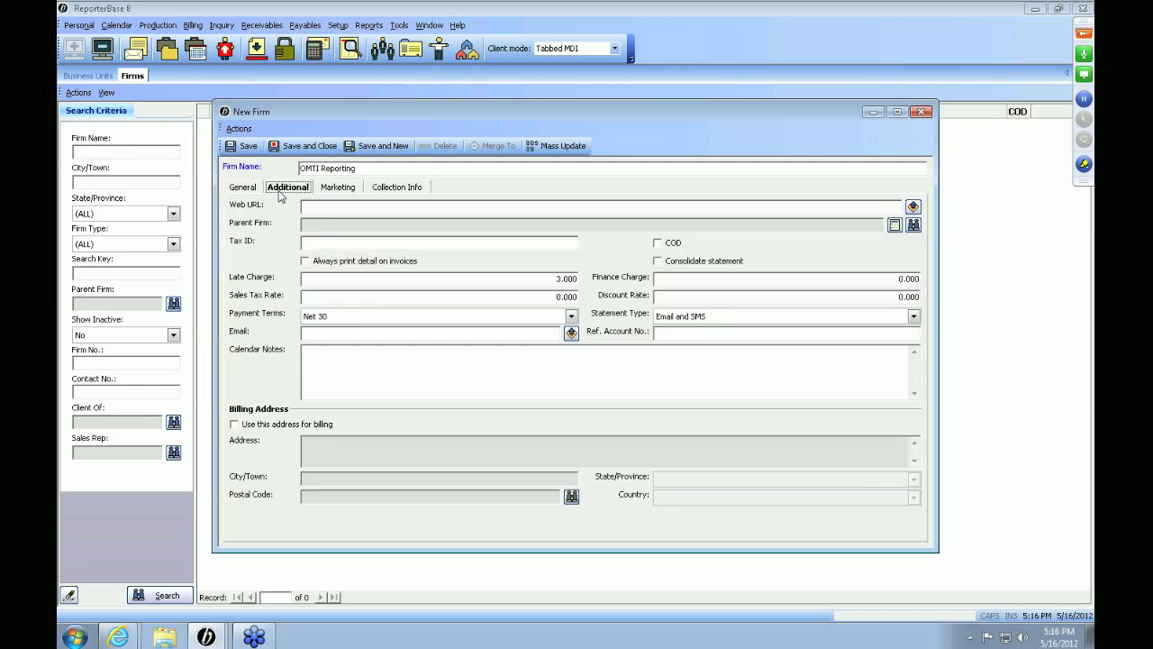
{"action": "left_click", "coordinate": [340, 211]}
{"action": "left_click", "coordinate": [346, 246]}
{"action": "left_click", "coordinate": [668, 247]}
Step: Leave 'Always print detail on invoices' off and keep the 3.000 late charge
{"action": "left_click", "coordinate": [342, 264]}
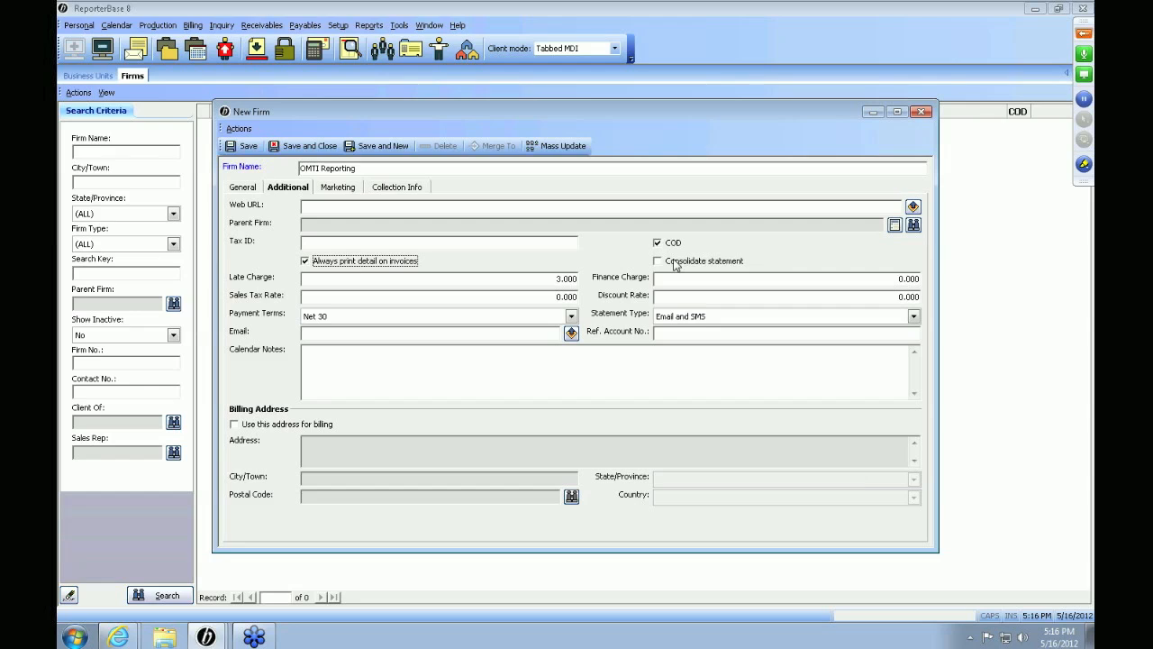
{"action": "key", "text": "space"}
{"action": "left_click", "coordinate": [341, 284]}
{"action": "double_click", "coordinate": [340, 284]}
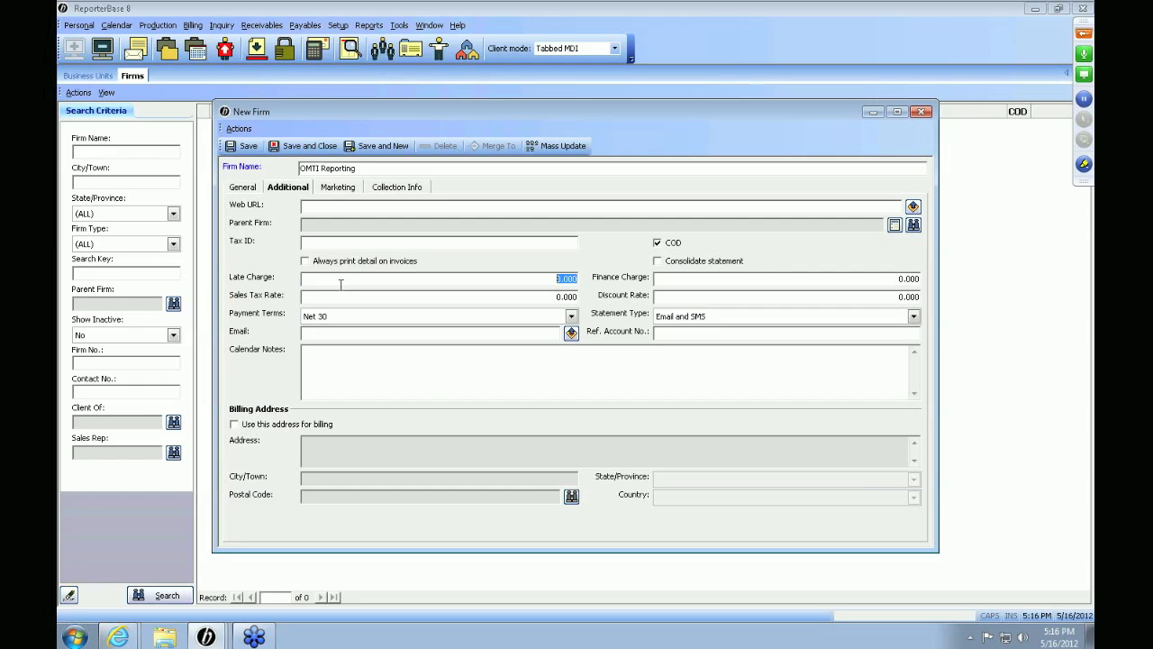
{"action": "key", "text": "Tab"}
{"action": "key", "text": "Tab"}
{"action": "key", "text": "Tab"}
{"action": "key", "text": "Tab"}
Step: Keep Net 30 payment terms and the Email and SMS statement type
{"action": "left_click", "coordinate": [571, 318]}
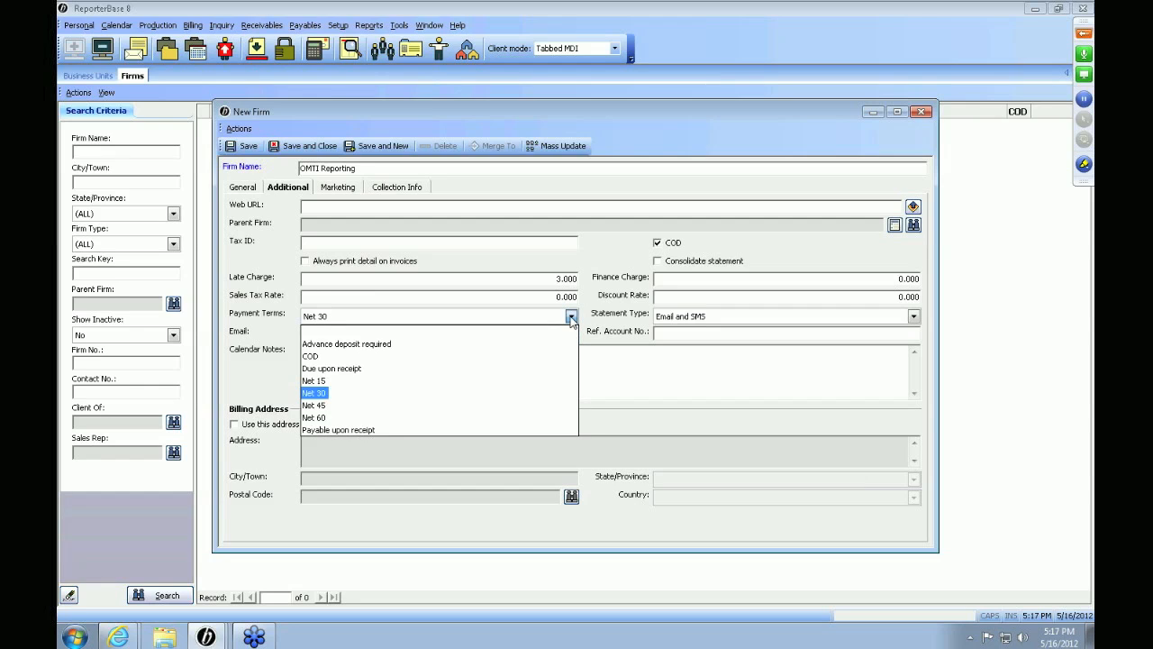
{"action": "left_click", "coordinate": [571, 318]}
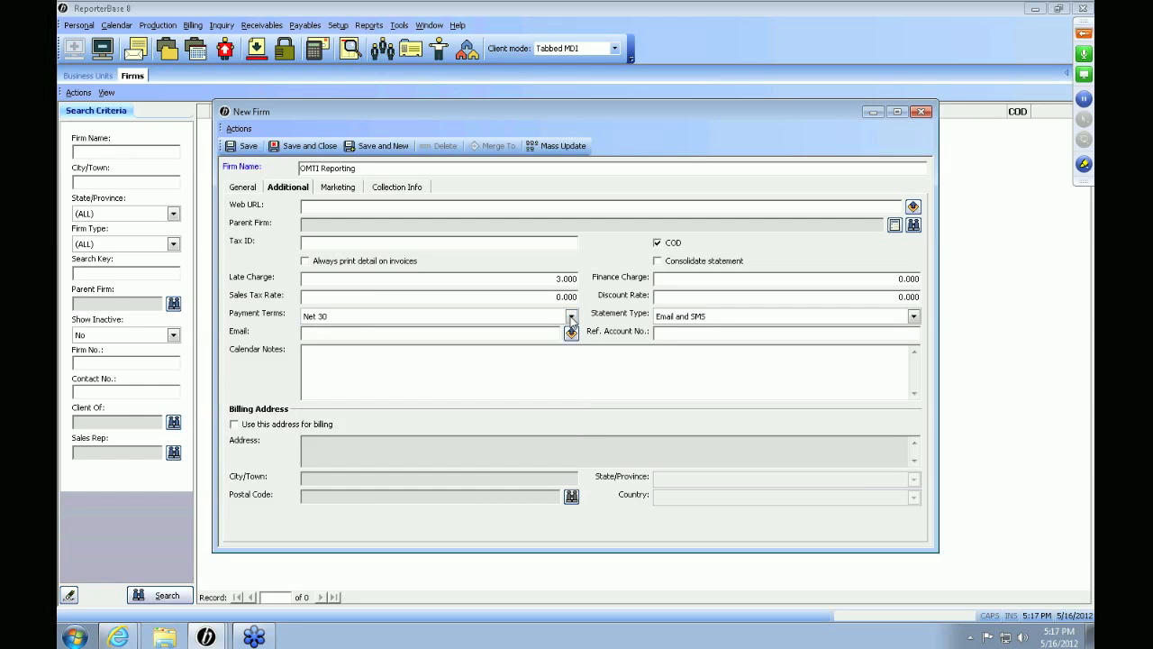
{"action": "left_click", "coordinate": [718, 319]}
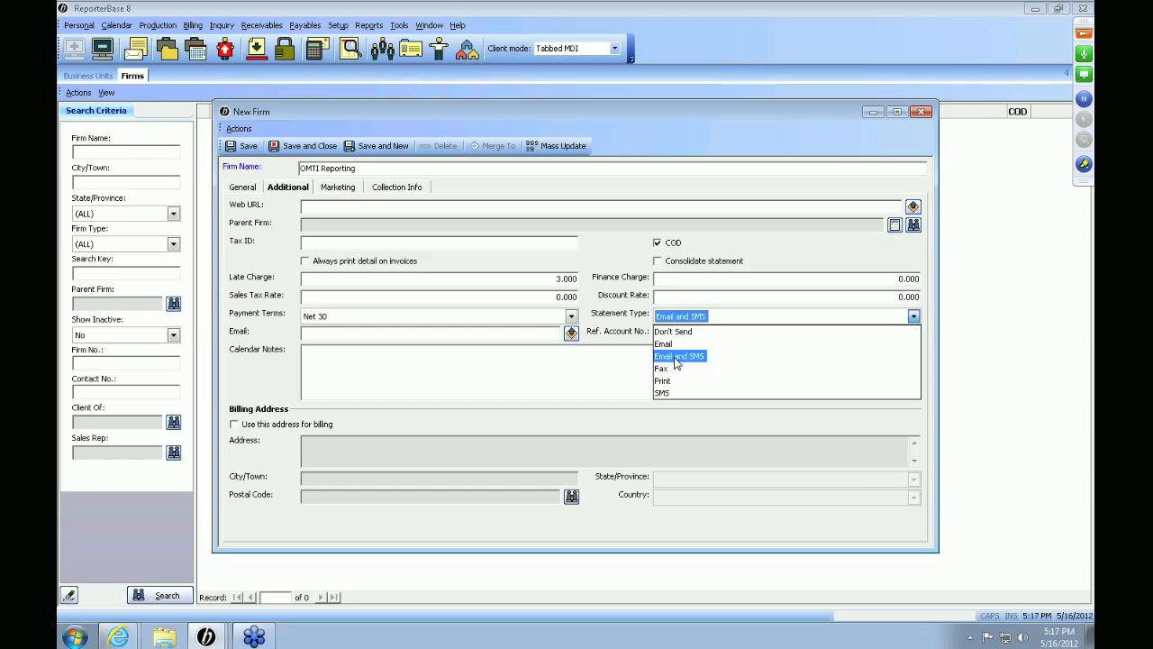
{"action": "left_click", "coordinate": [497, 338]}
{"action": "left_click", "coordinate": [497, 338]}
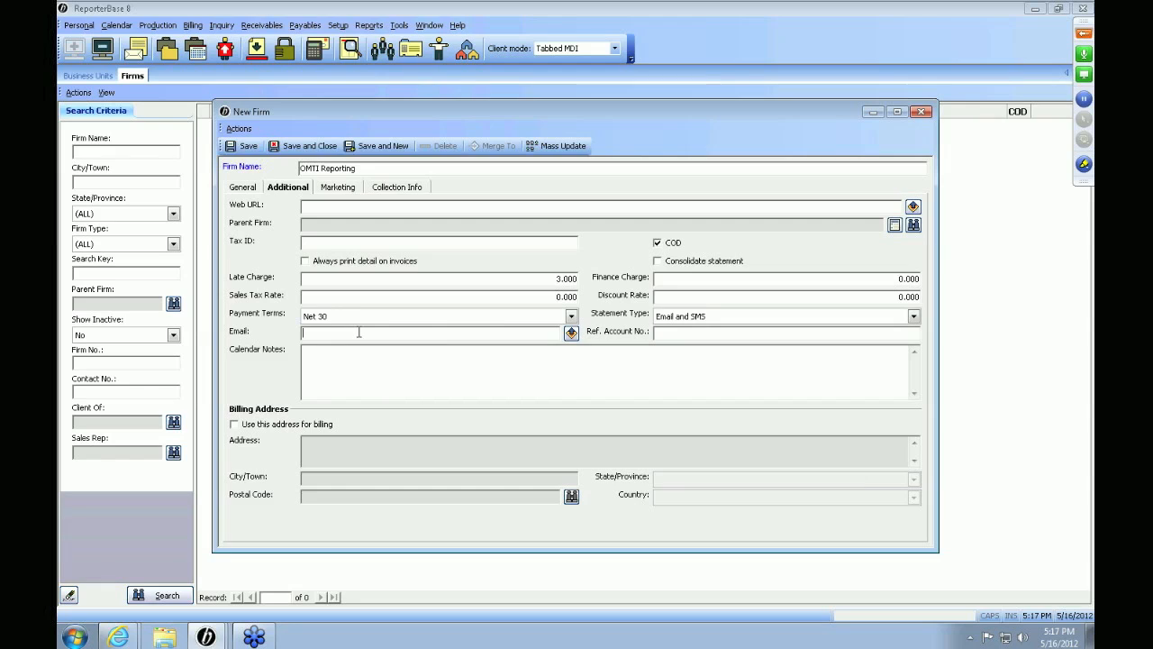
{"action": "left_click", "coordinate": [400, 371]}
Step: Tick 'Use this address for billing' to enable a separate billing address
{"action": "left_click", "coordinate": [257, 191]}
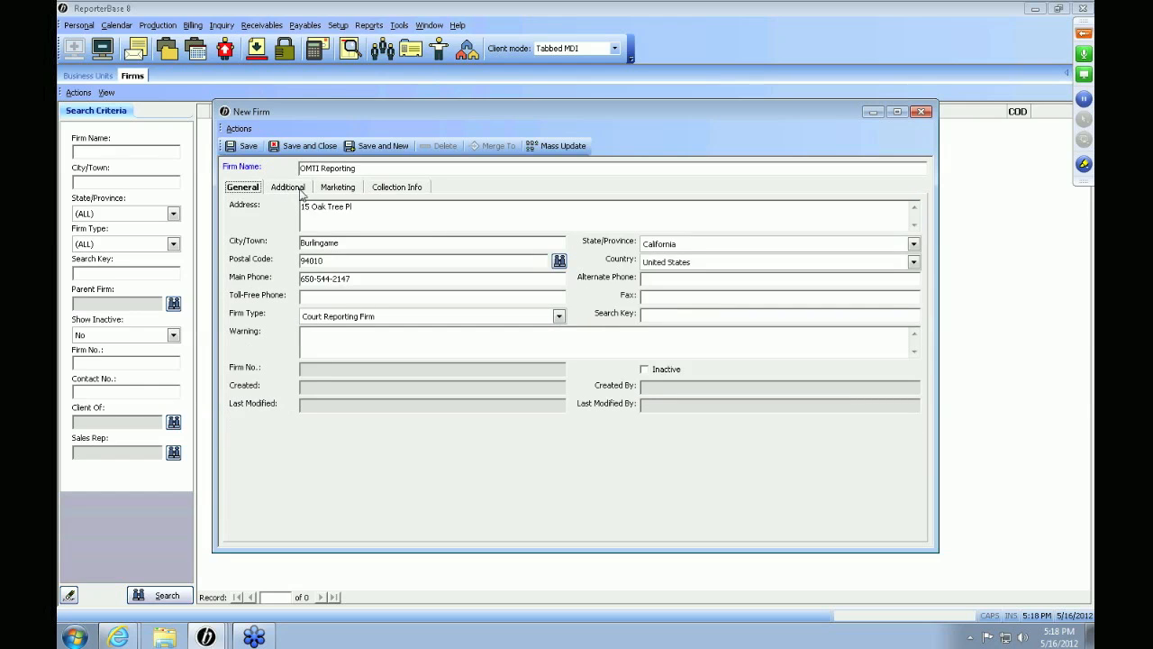
{"action": "left_click", "coordinate": [288, 187]}
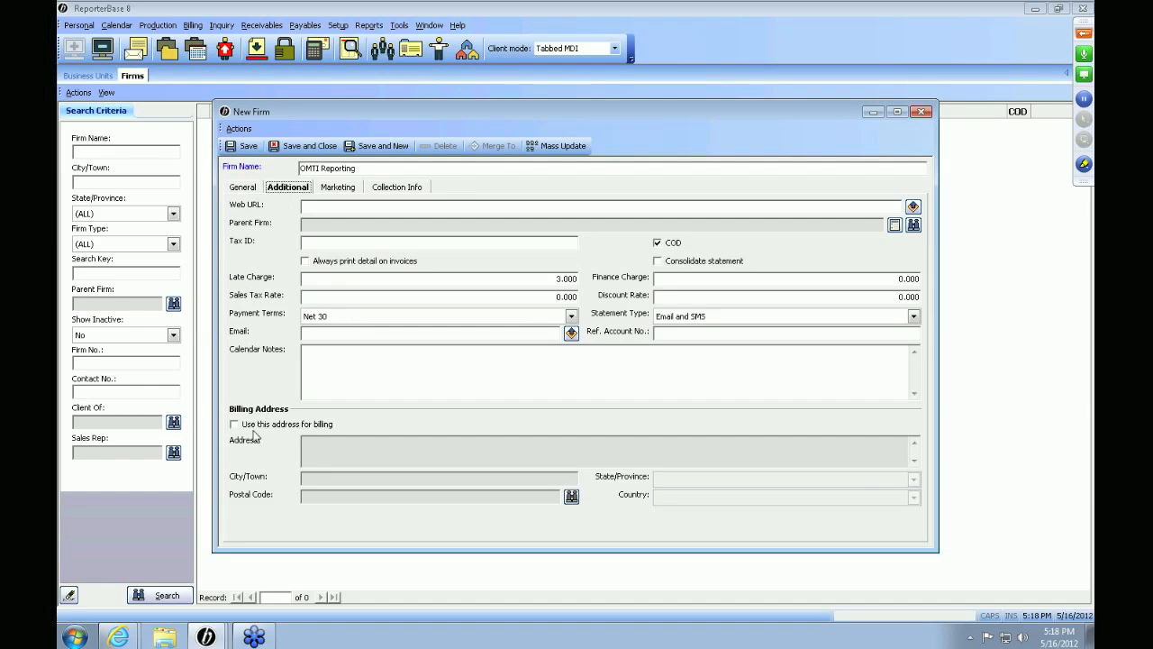
{"action": "left_click", "coordinate": [249, 425]}
{"action": "left_click", "coordinate": [347, 445]}
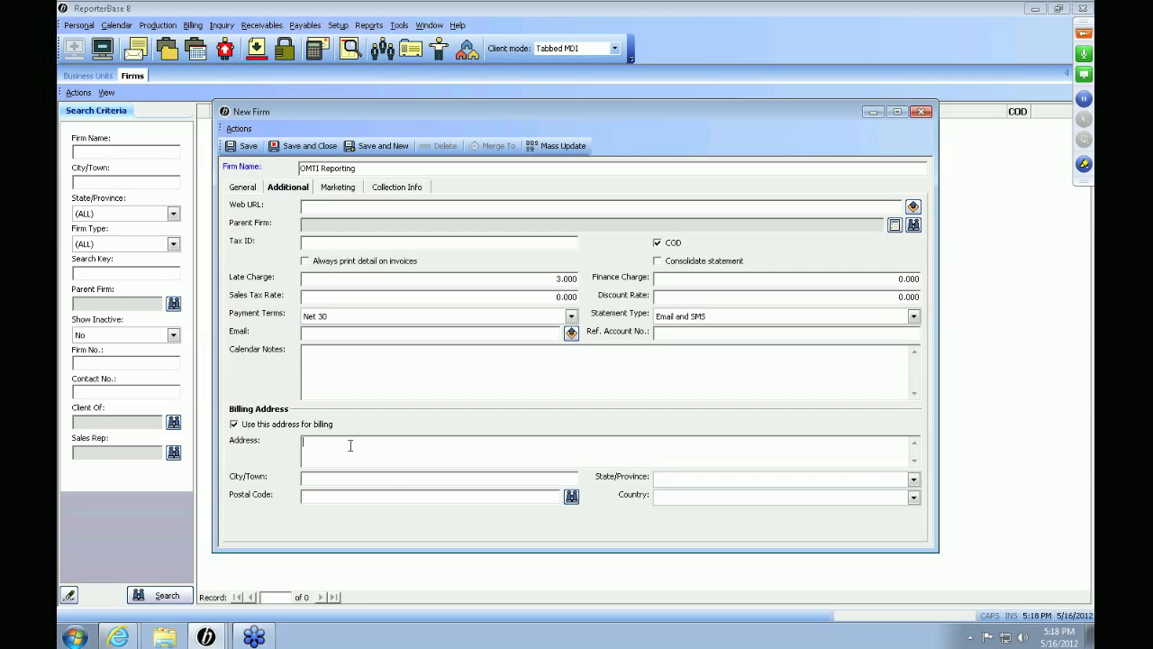
{"action": "left_click", "coordinate": [338, 187]}
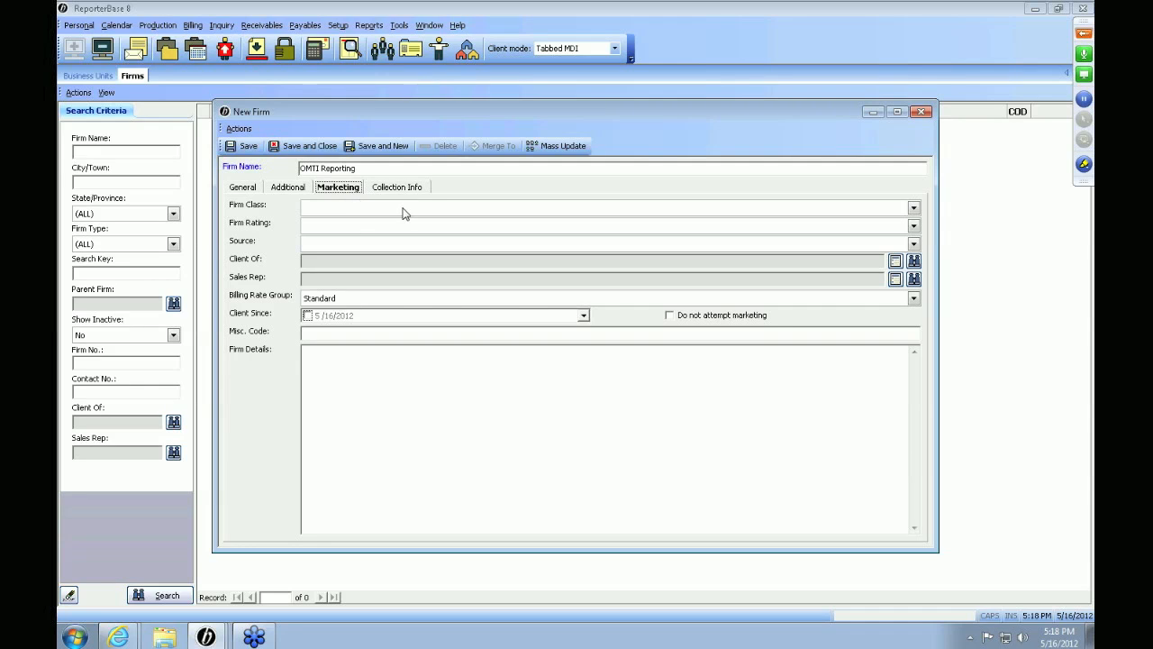
Step: Leave Firm Class, Firm Rating and Source empty, pass Client Of, then view Collection Info
{"action": "left_click", "coordinate": [404, 209]}
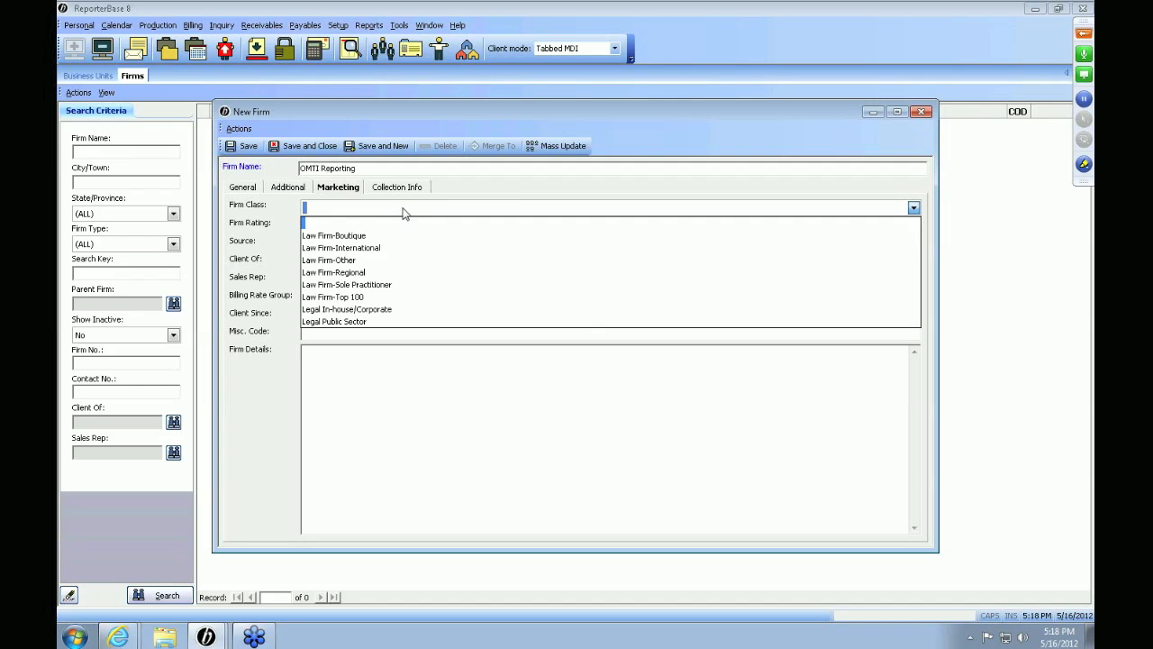
{"action": "left_click", "coordinate": [403, 220]}
{"action": "left_click", "coordinate": [401, 227]}
{"action": "left_click", "coordinate": [402, 237]}
{"action": "left_click", "coordinate": [401, 244]}
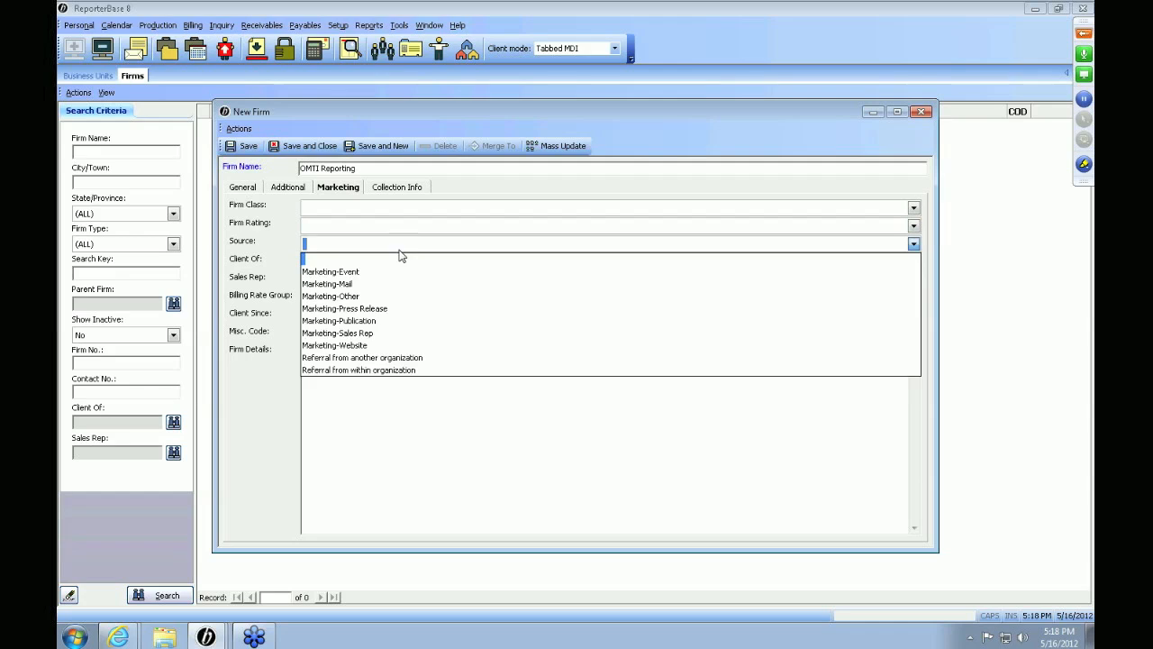
{"action": "left_click", "coordinate": [400, 258]}
{"action": "left_click", "coordinate": [400, 261]}
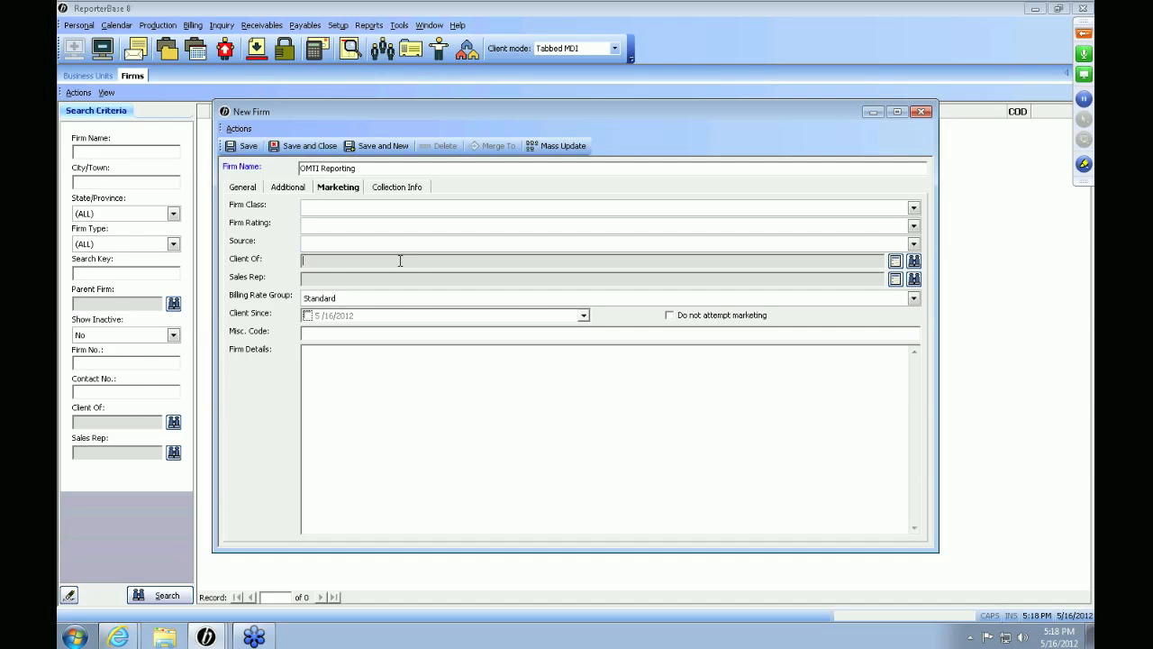
{"action": "key", "text": "Tab"}
{"action": "left_click", "coordinate": [388, 187]}
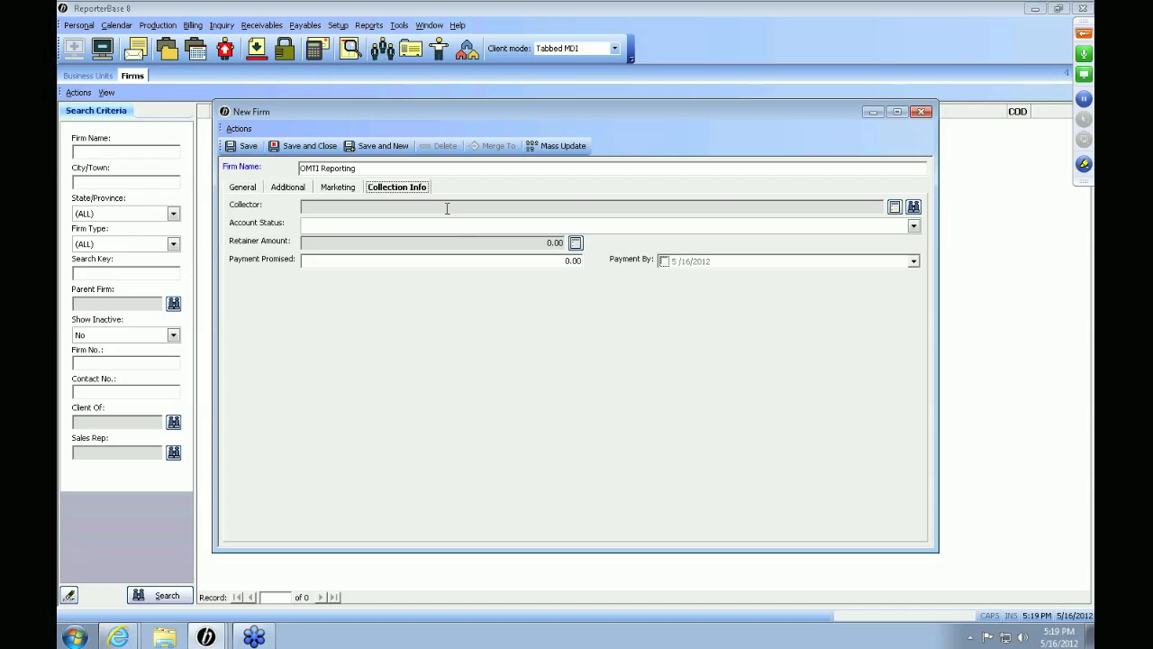
Step: Leave Payment By off, close the OMTI Reporting form, and open Berg Steiner Chapman LLP's Firm-level Repository
{"action": "left_click", "coordinate": [460, 263]}
{"action": "left_click", "coordinate": [664, 262]}
{"action": "left_click", "coordinate": [664, 261]}
{"action": "left_click", "coordinate": [921, 111]}
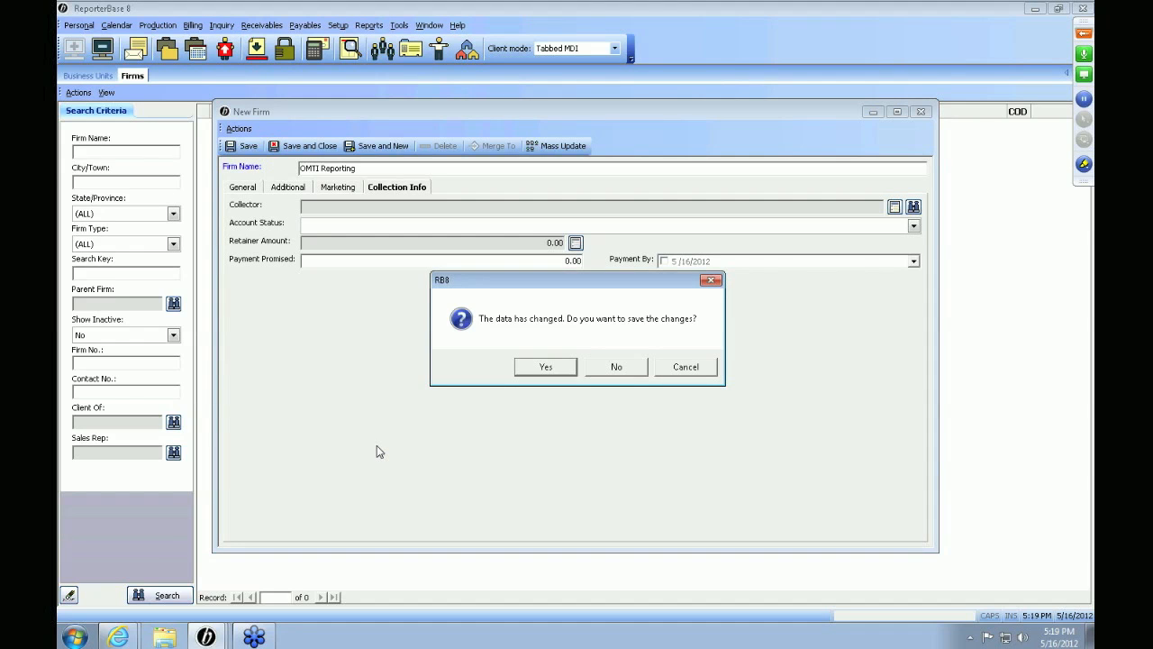
{"action": "left_click", "coordinate": [476, 189]}
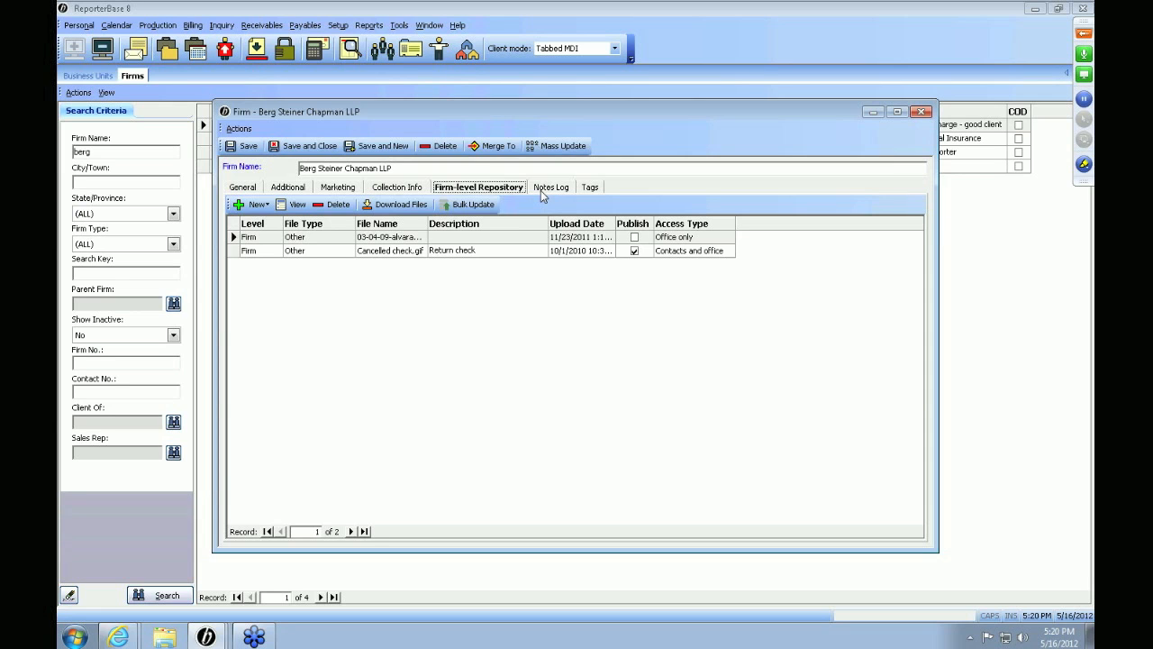
Step: Browse the firm's 16-note log, selecting the 11/16/2011, oldest 9/15/2005 and cancelled Marketing-Call notes
{"action": "left_click", "coordinate": [544, 187]}
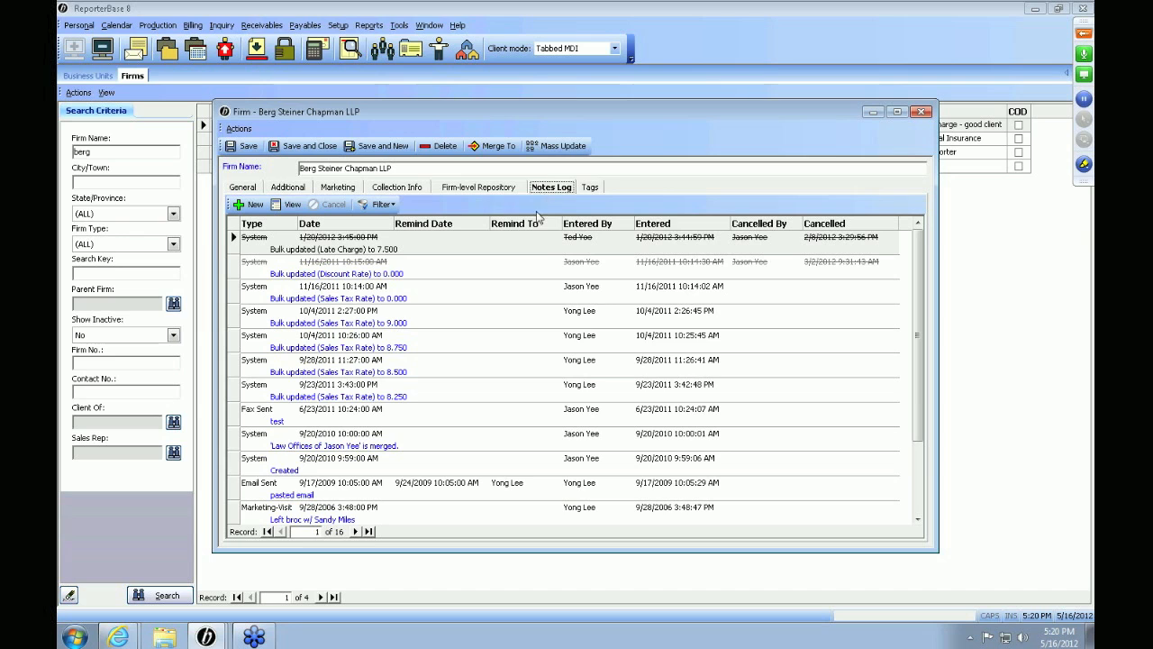
{"action": "left_click", "coordinate": [516, 285]}
{"action": "scroll", "coordinate": [518, 289], "scroll_direction": "down", "scroll_amount": 1}
{"action": "scroll", "coordinate": [518, 289], "scroll_direction": "down", "scroll_amount": 2}
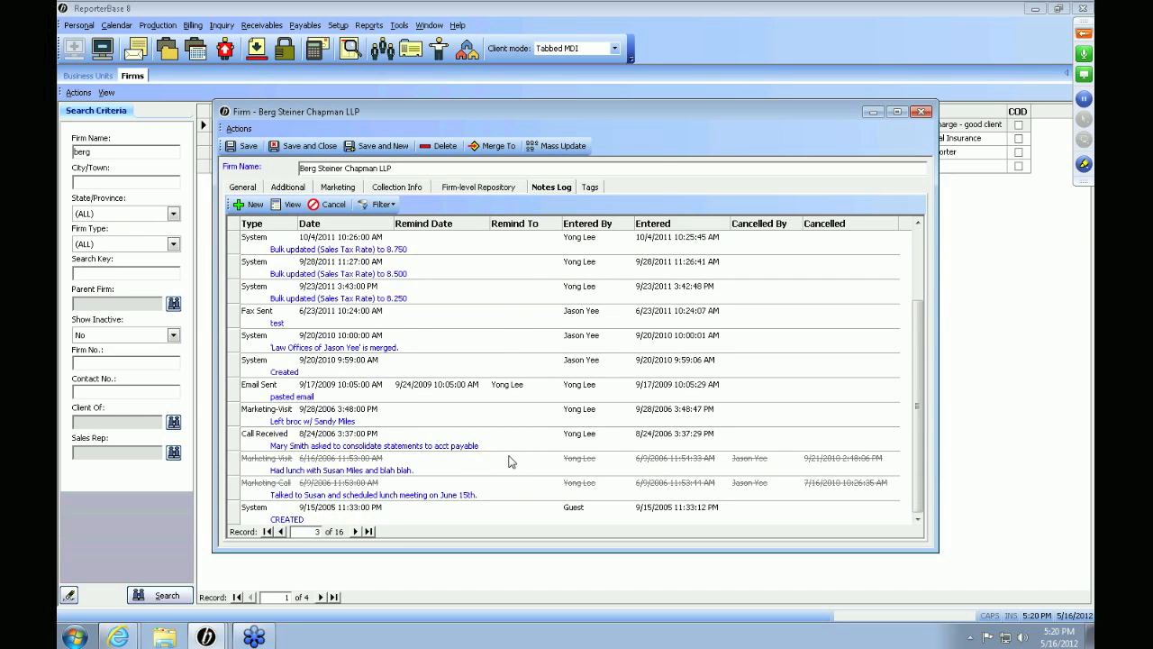
{"action": "left_click", "coordinate": [523, 515]}
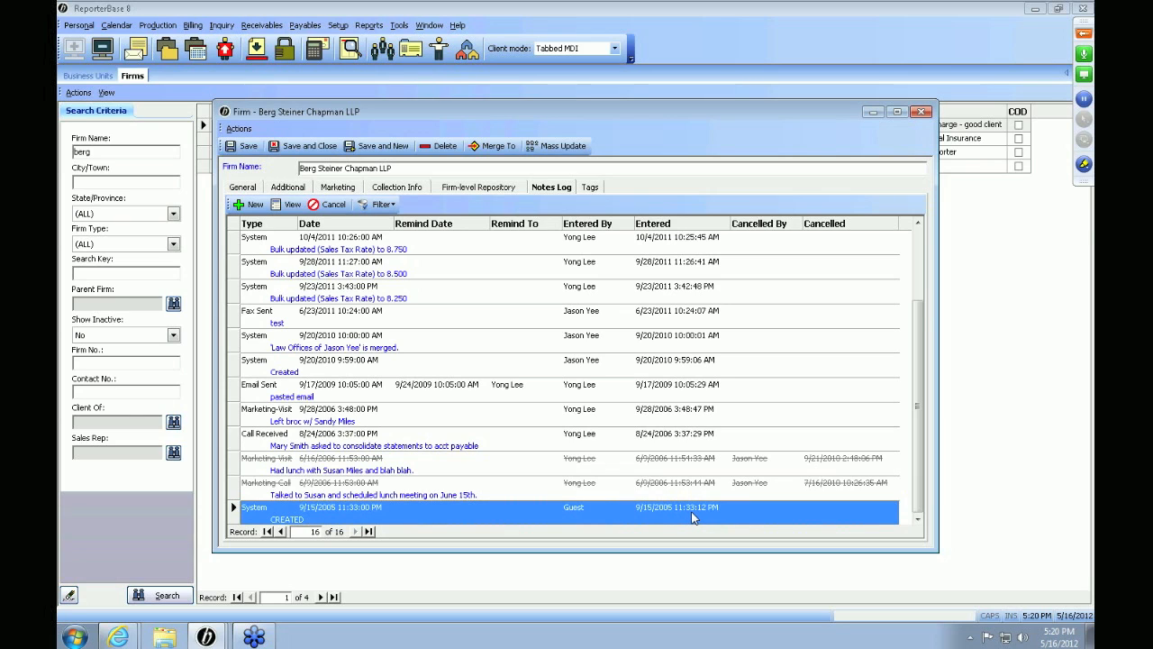
{"action": "left_click", "coordinate": [508, 497]}
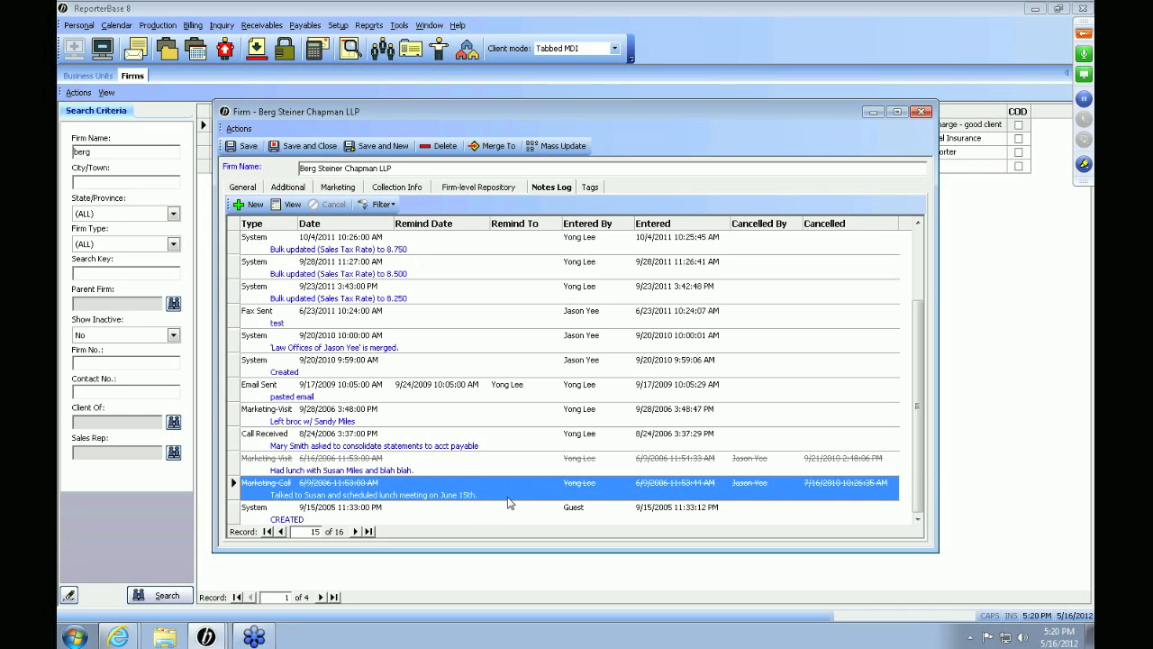
{"action": "scroll", "coordinate": [508, 502], "scroll_direction": "up", "scroll_amount": 2}
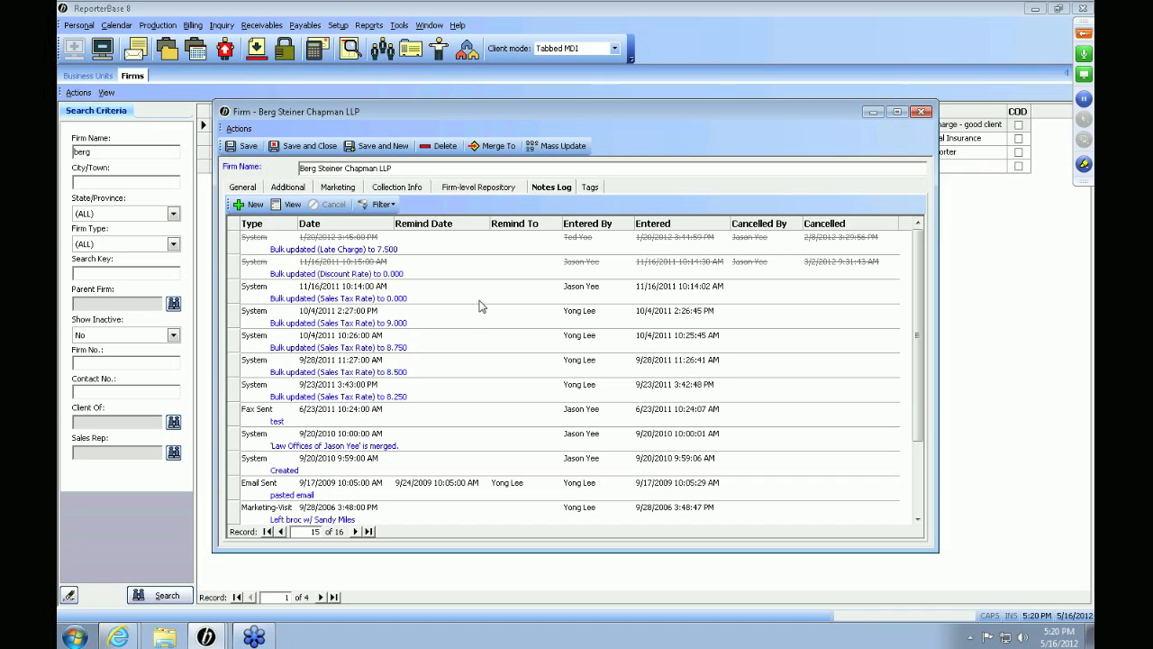
Step: Start a new note for Berg Steiner Chapman LLP, then close it without saving
{"action": "left_click", "coordinate": [248, 206]}
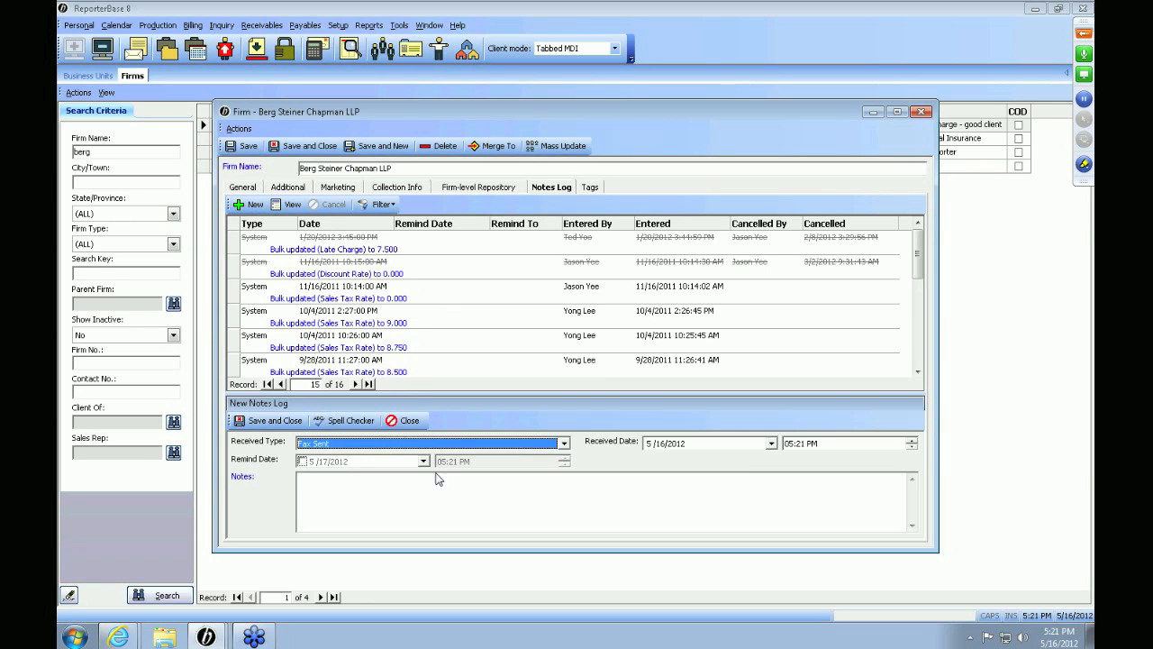
{"action": "left_click", "coordinate": [456, 531]}
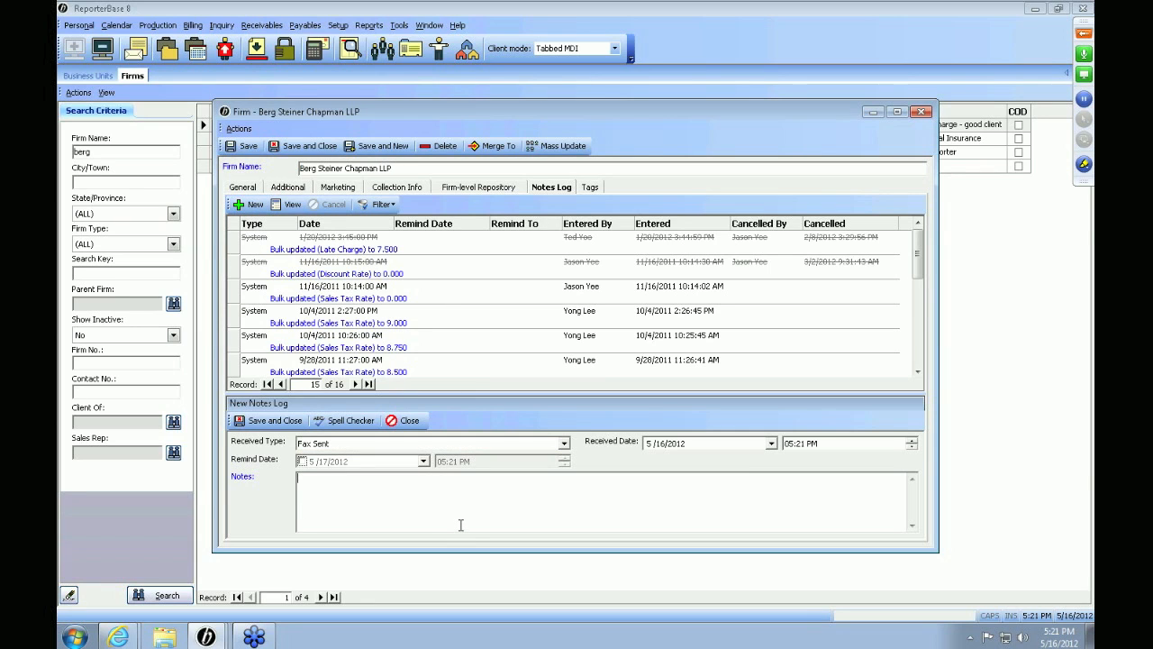
{"action": "left_click", "coordinate": [403, 420]}
Step: View the firm's assigned tags: Bad Client, Best and Holiday Gift
{"action": "left_click", "coordinate": [597, 186]}
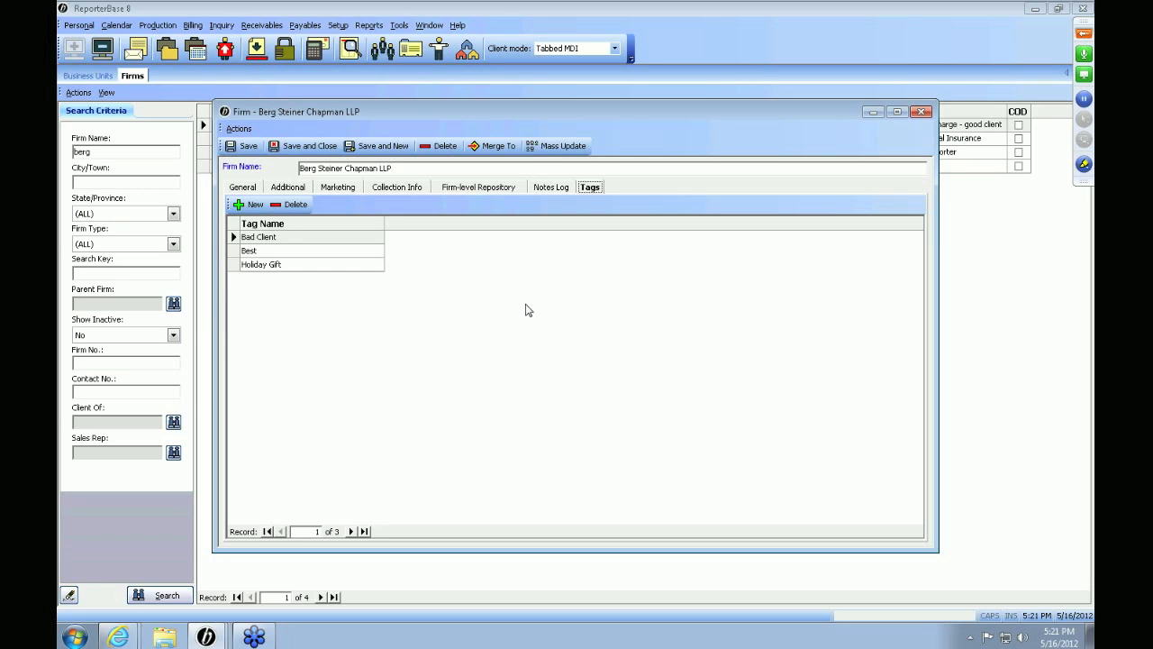
{"action": "key", "text": "Tab"}
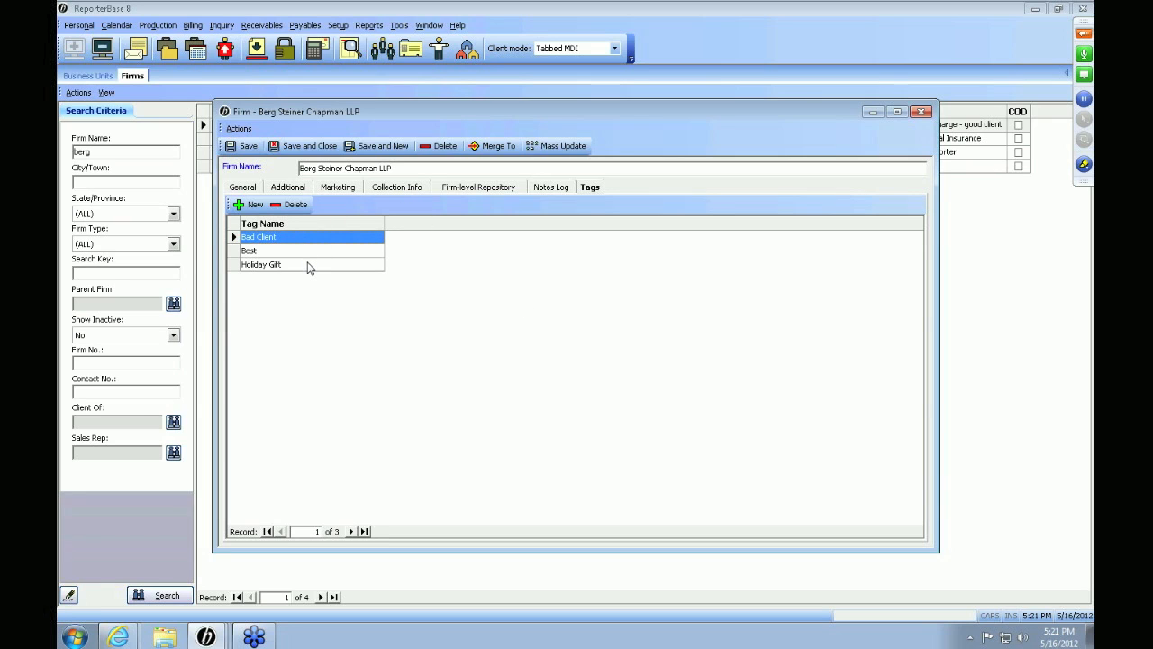
{"action": "left_click", "coordinate": [399, 25]}
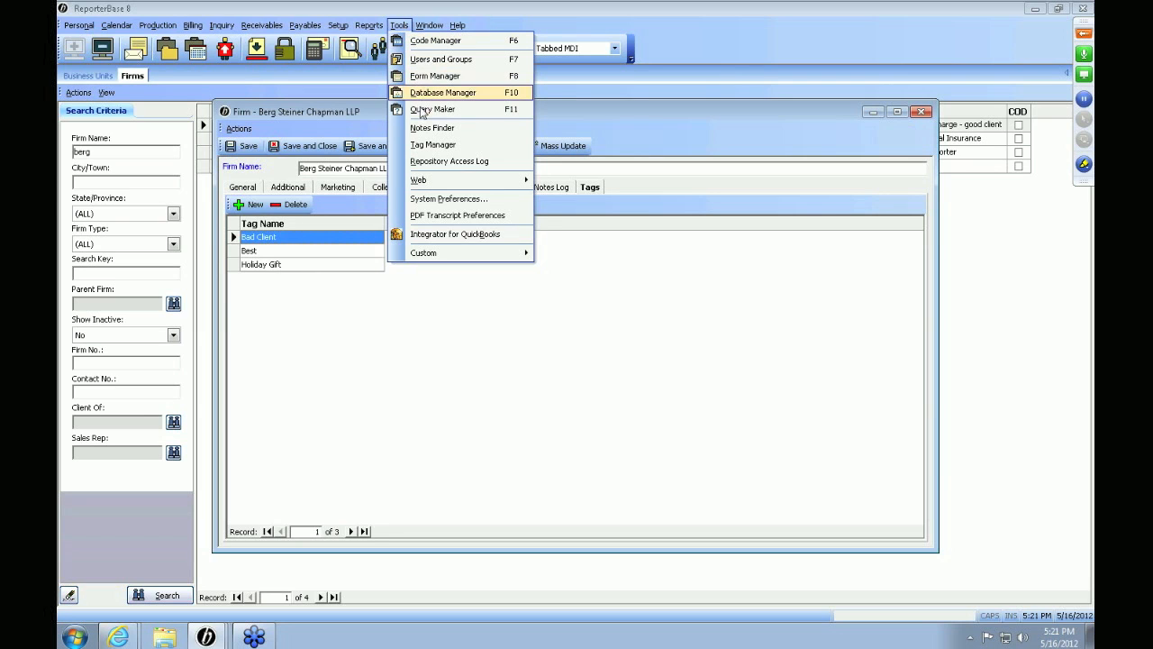
Step: In Tag Manager, search Firms tagged Holiday Gift and tick Berg Steiner Chapman LLP's Select box
{"action": "left_click", "coordinate": [424, 145]}
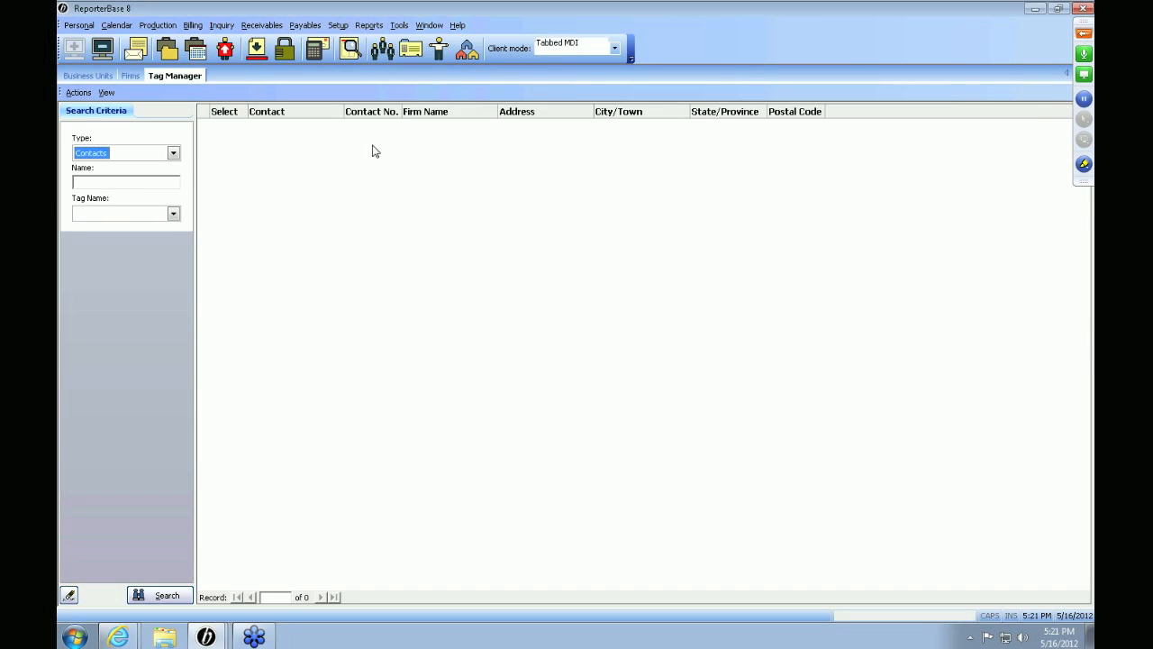
{"action": "left_click", "coordinate": [173, 154]}
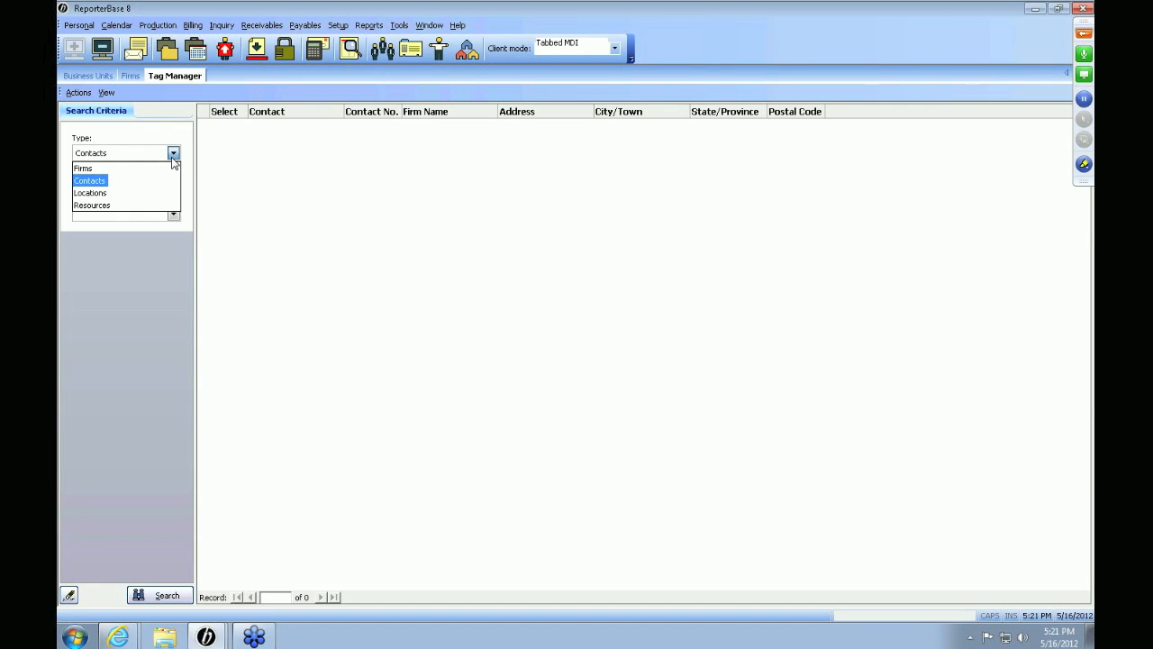
{"action": "left_click", "coordinate": [173, 168]}
{"action": "left_click", "coordinate": [174, 214]}
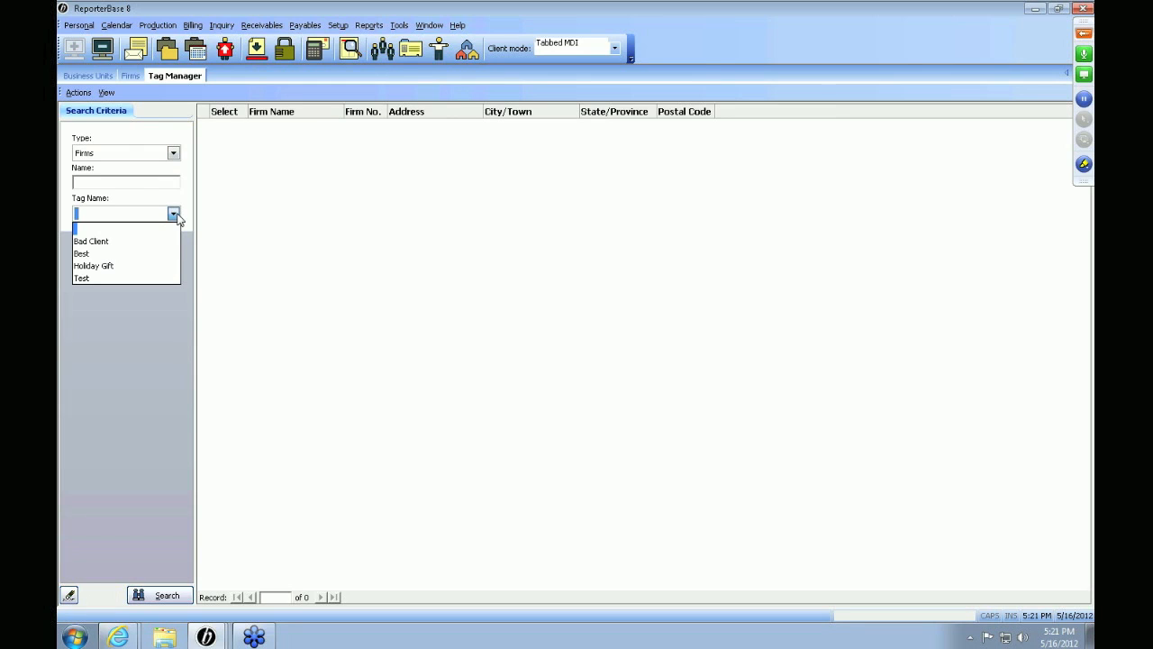
{"action": "left_click", "coordinate": [137, 267]}
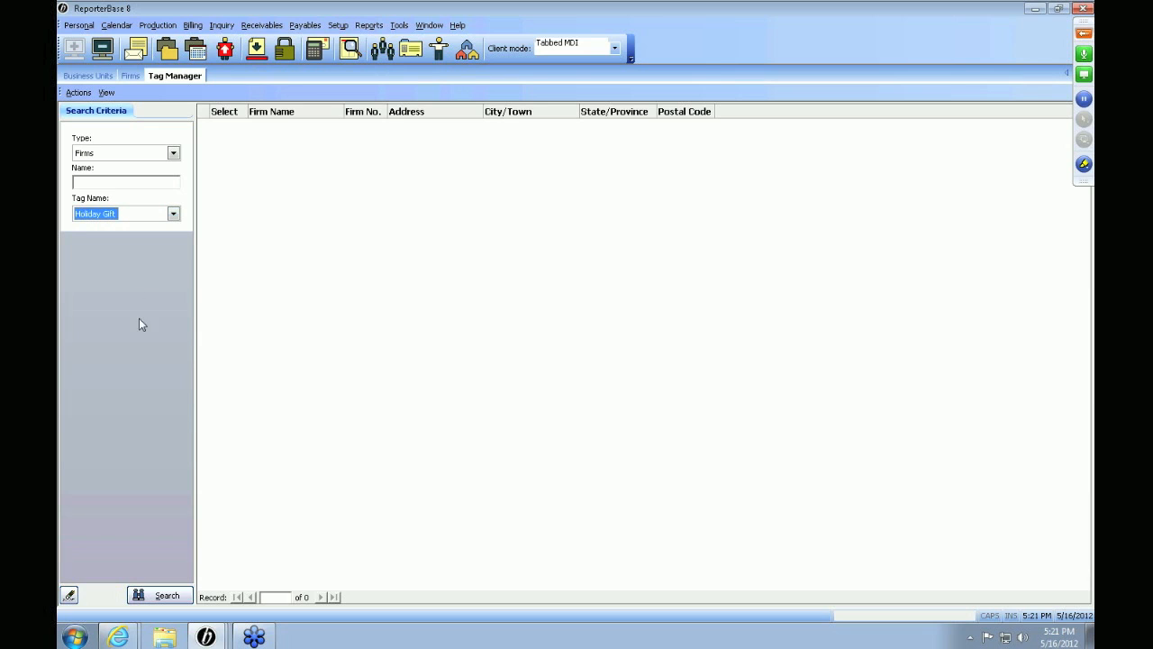
{"action": "left_click", "coordinate": [161, 594]}
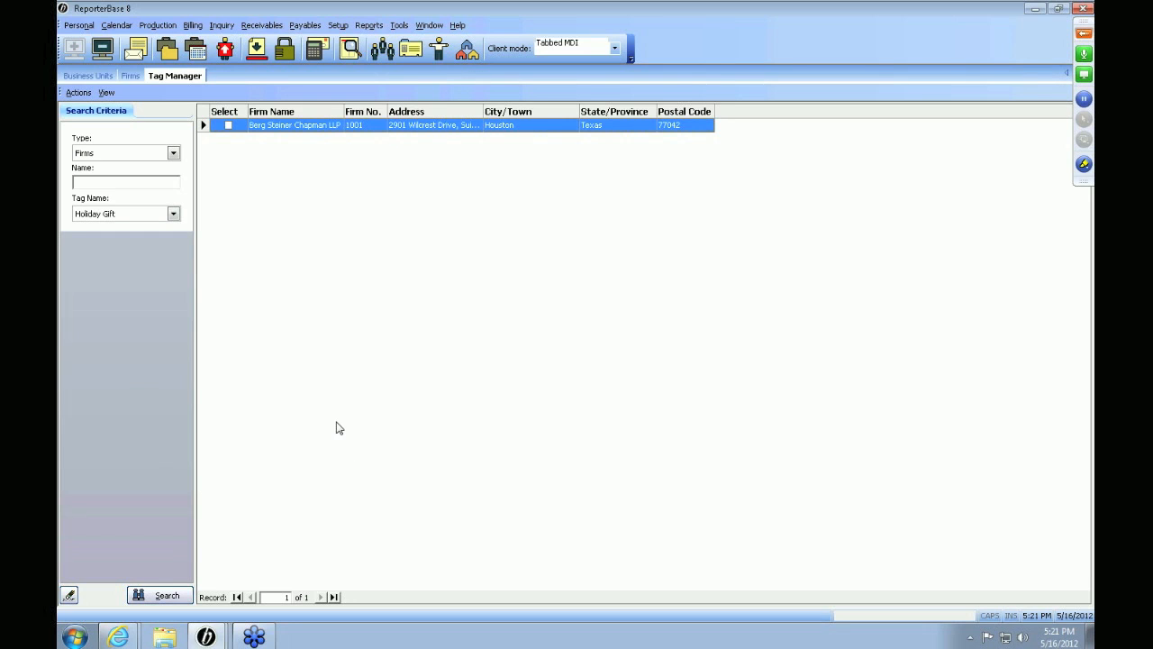
{"action": "left_click", "coordinate": [229, 127]}
{"action": "right_click", "coordinate": [319, 186]}
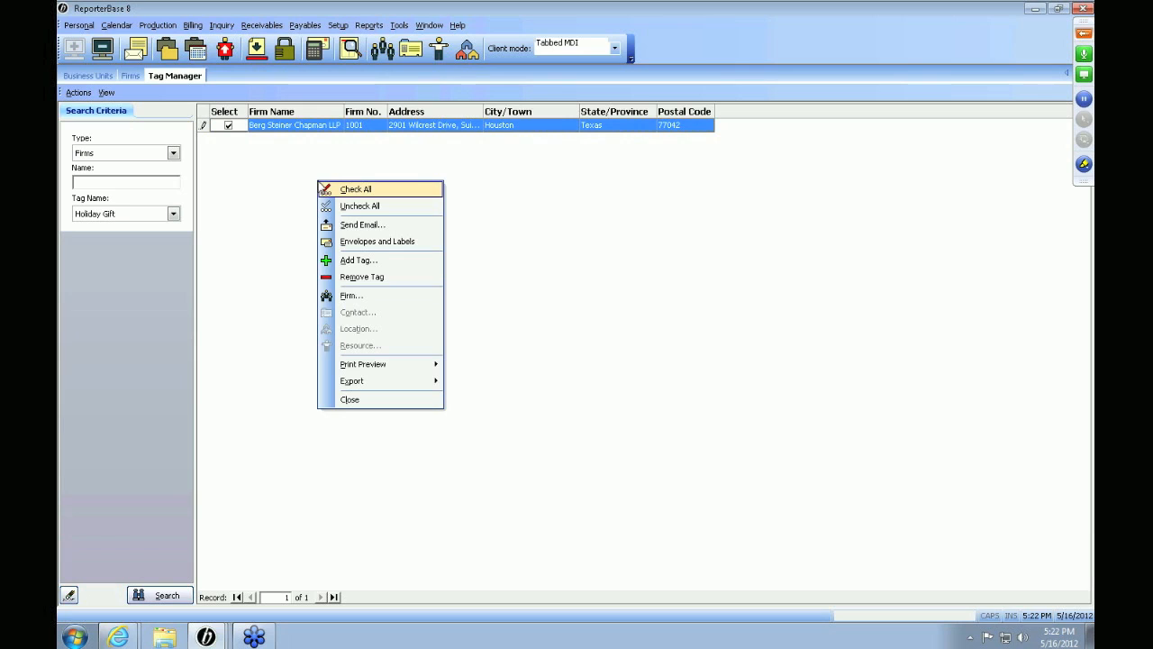